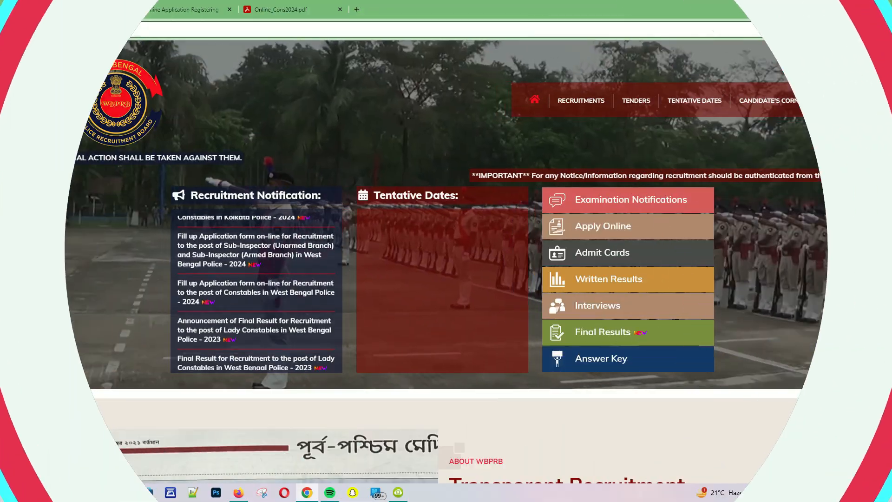
- Select the prb.wb.gov.in address in the browser's address bar on the WBPRB home page
left_click(91, 31)
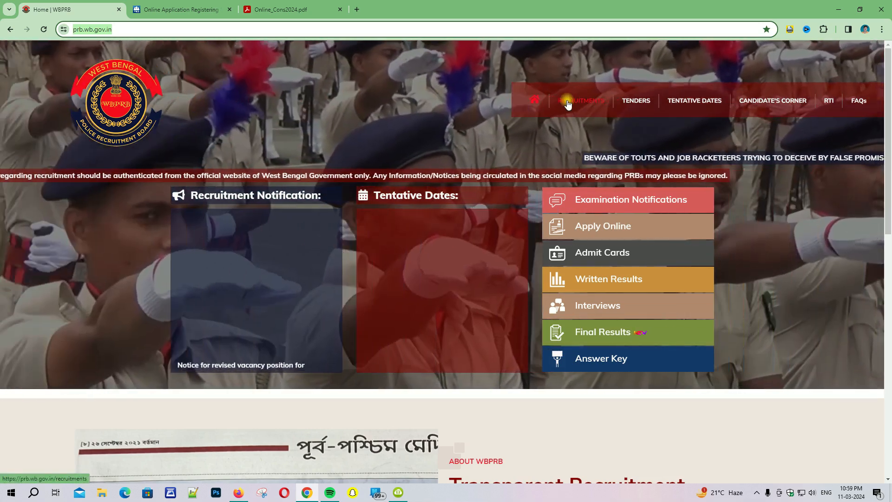
- Open the Constables 2024 recruitment details and go to the online application form portal
left_click(568, 104)
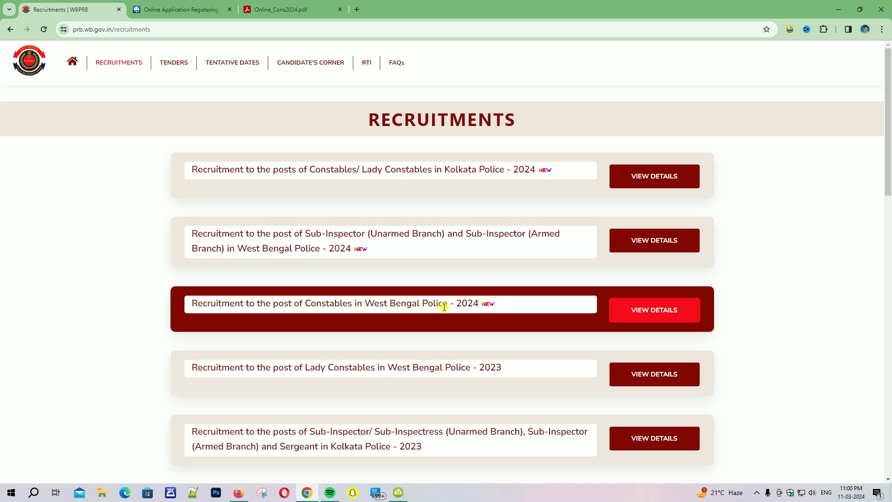
left_click(655, 314)
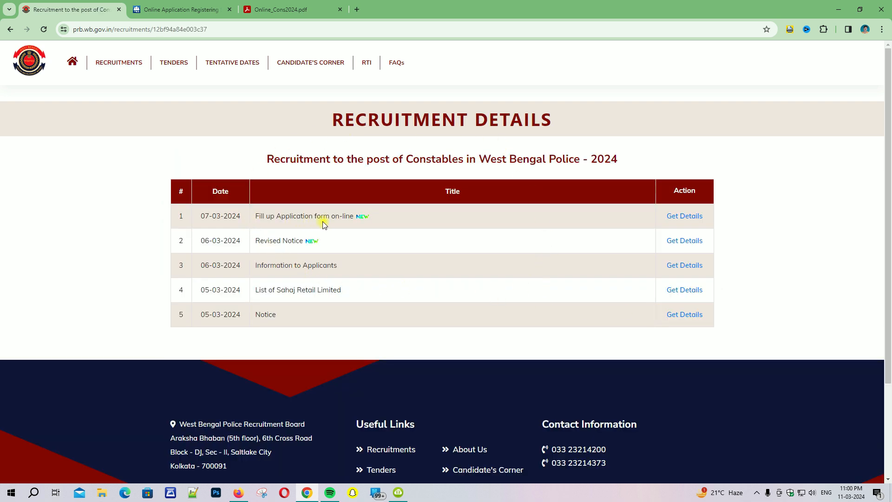
left_click(682, 217)
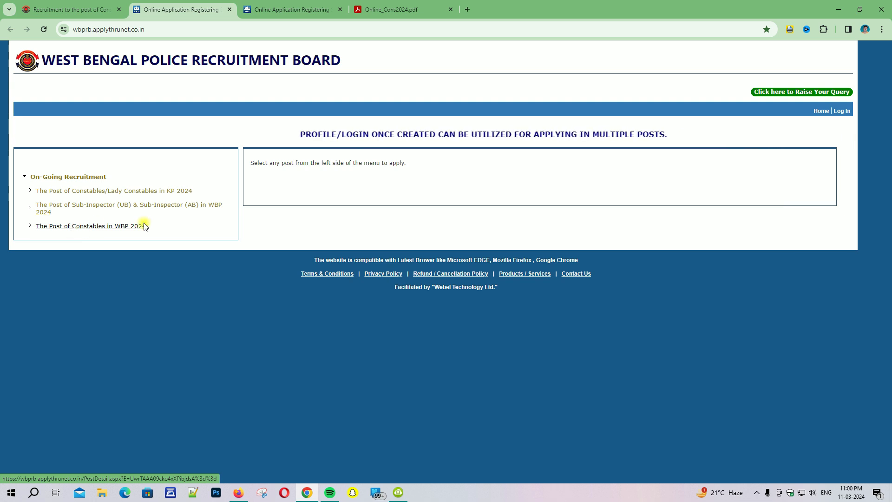
- Show the Constables in WBP 2024 post details, with applications open 07 Mar–05 Apr 2024
left_click(117, 228)
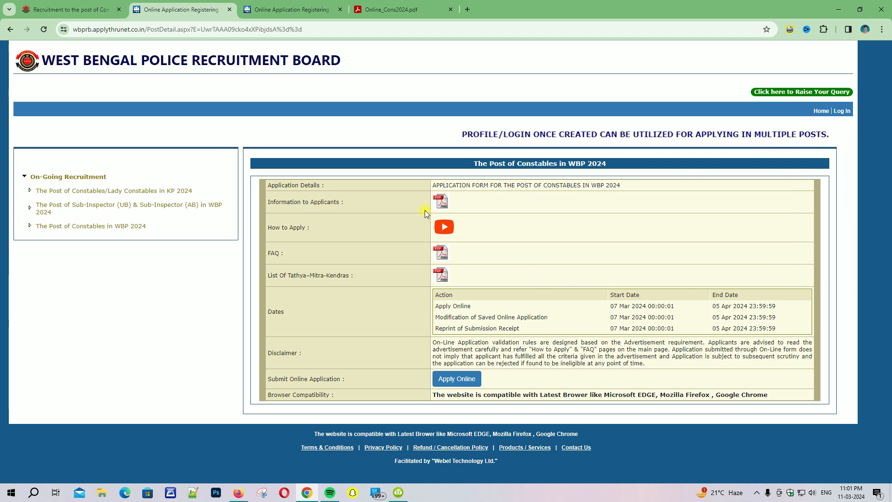
- Read the Online_Cons2024.pdf applicant notice down to the fees section, then return to the portal
left_click(442, 202)
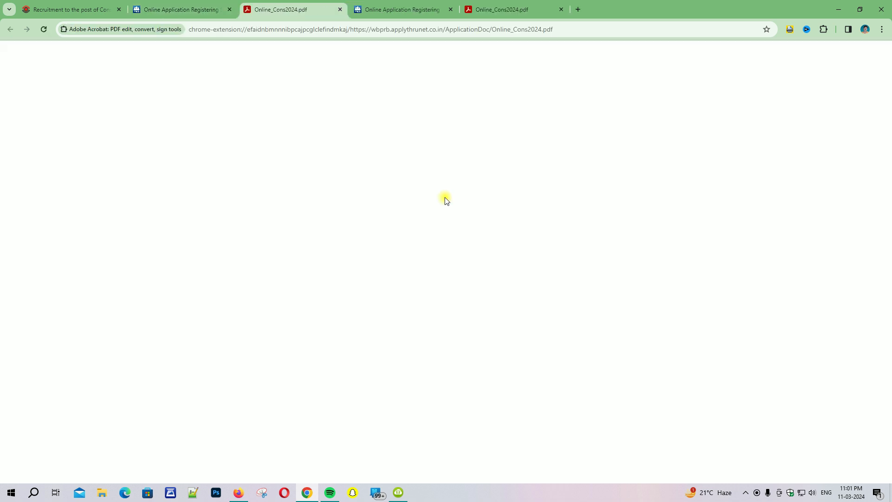
scroll(445, 200, "down", 5)
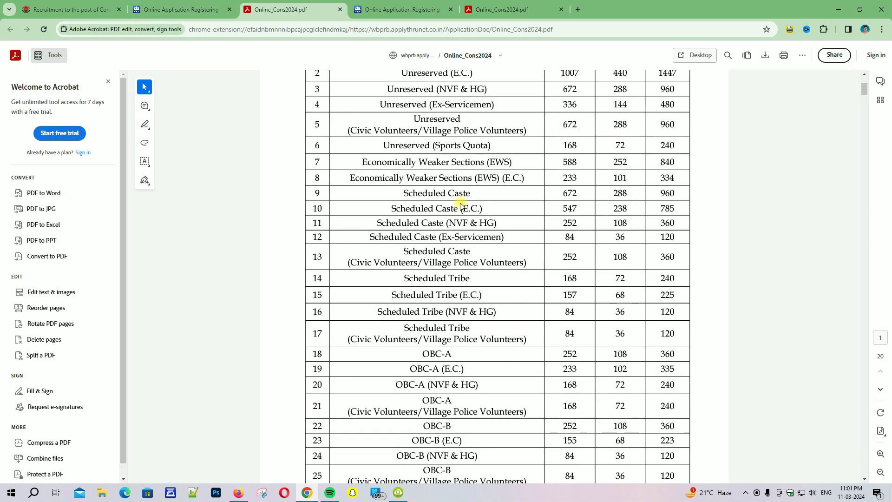
scroll(462, 203, "down", 15)
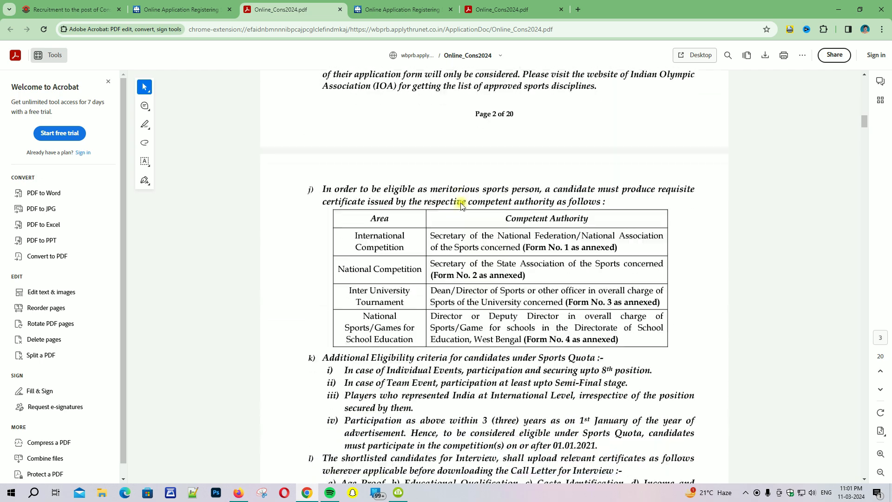
scroll(462, 205, "down", 15)
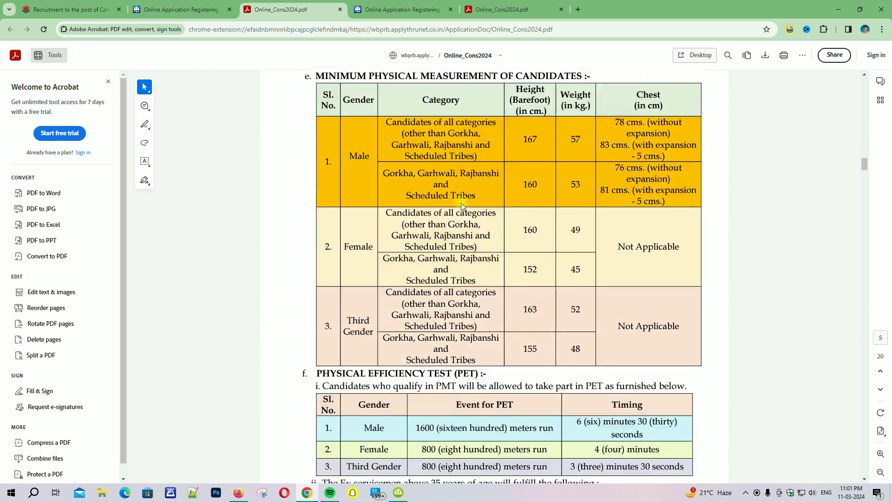
scroll(461, 204, "down", 20)
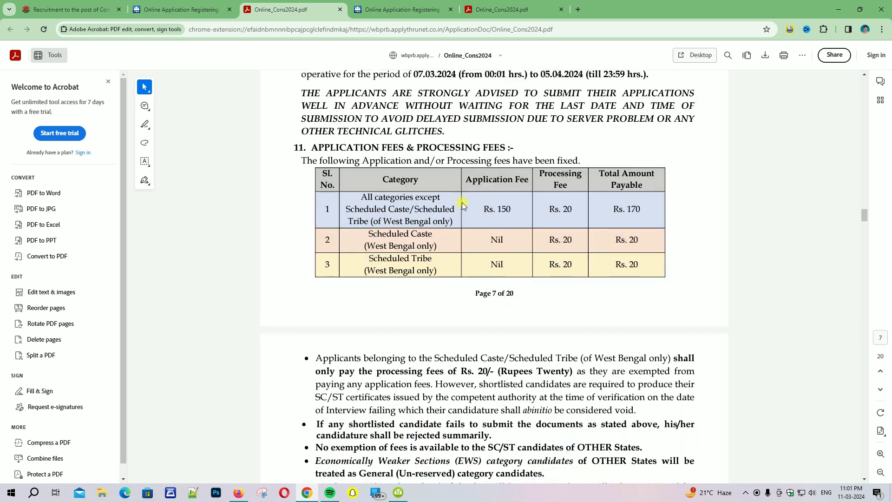
scroll(463, 204, "down", 5)
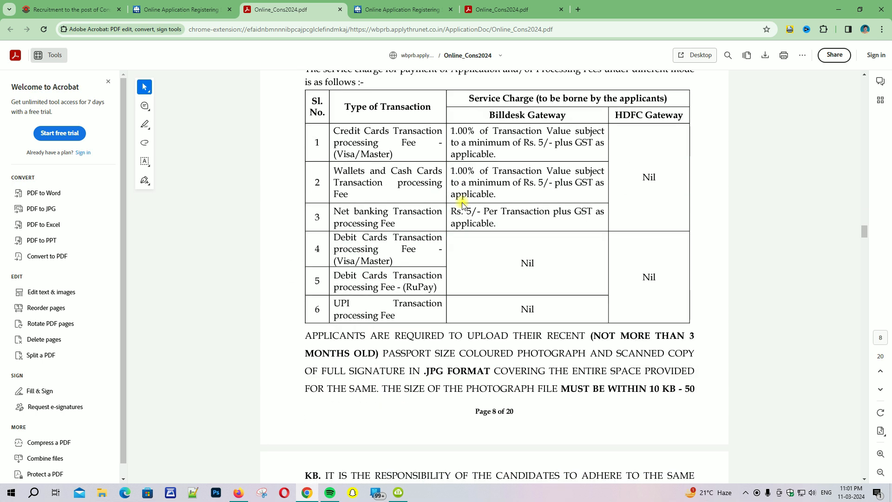
key("ctrl+shift+Tab")
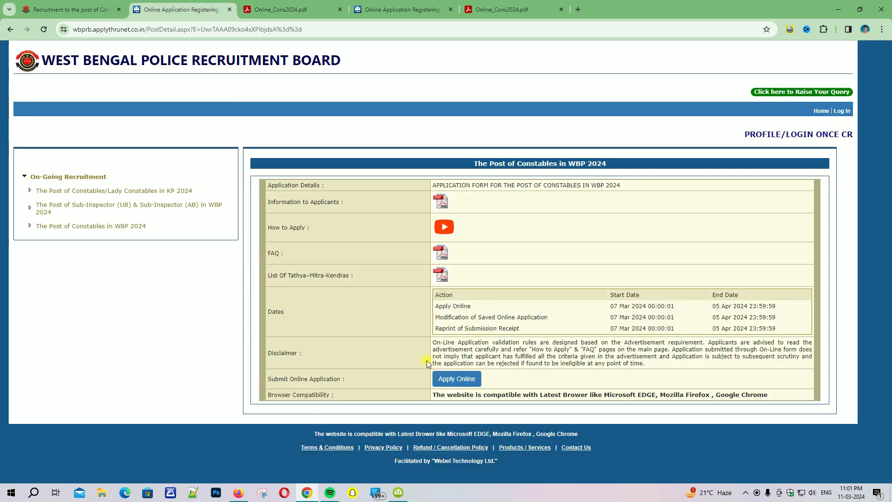
- Register as a new applicant, entering e-mail, confirm e-mail, mobile number and password
left_click(453, 385)
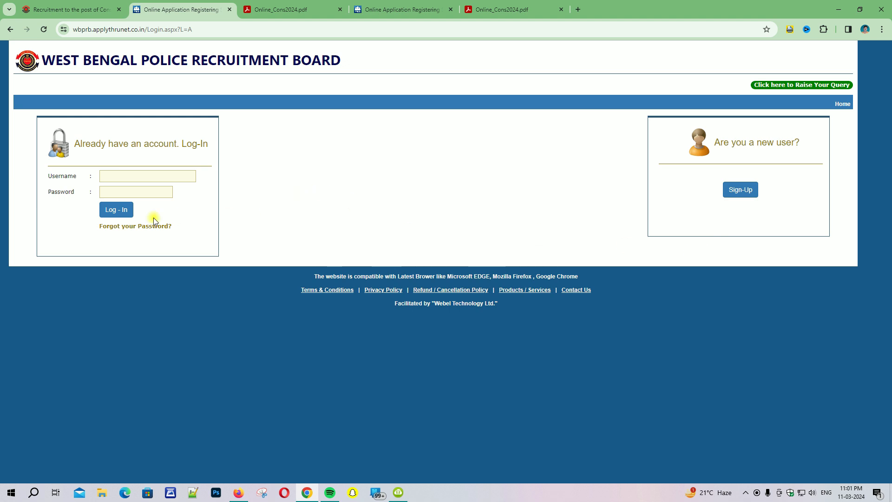
left_click(739, 191)
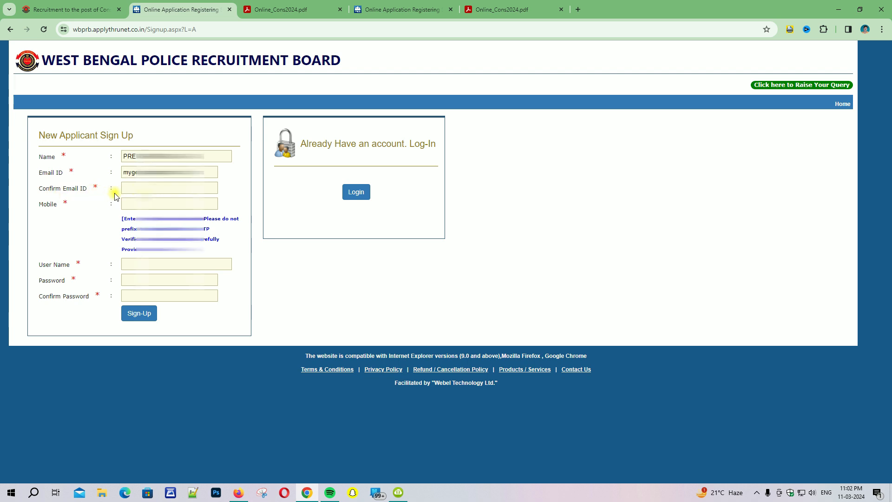
left_click(169, 187)
key("ctrl+v")
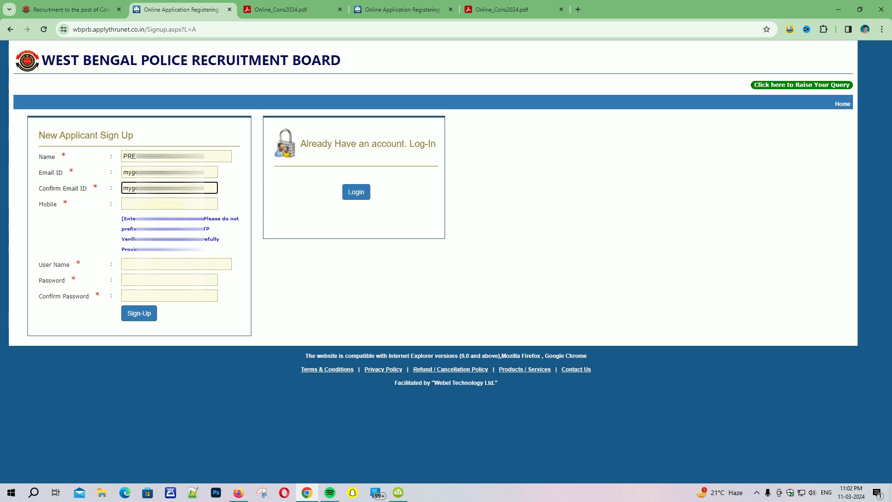
key("Tab")
key("ctrl+v")
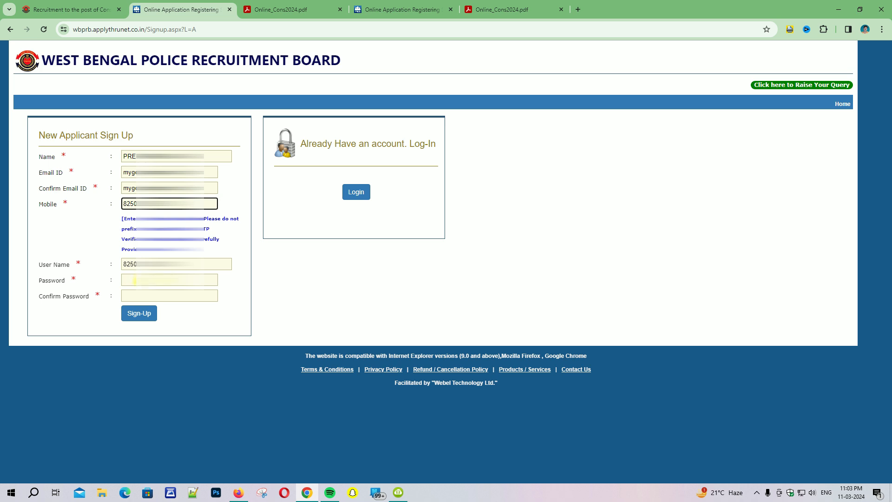
left_click(127, 295)
key("ctrl+v")
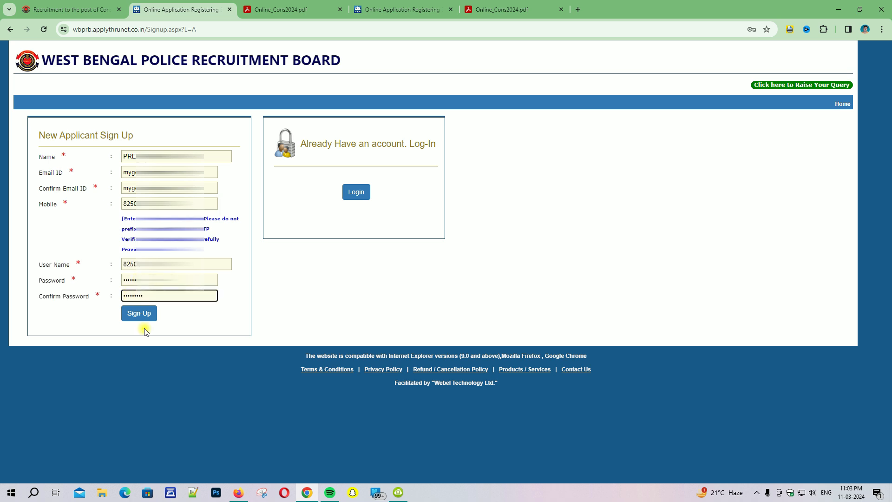
left_click(138, 315)
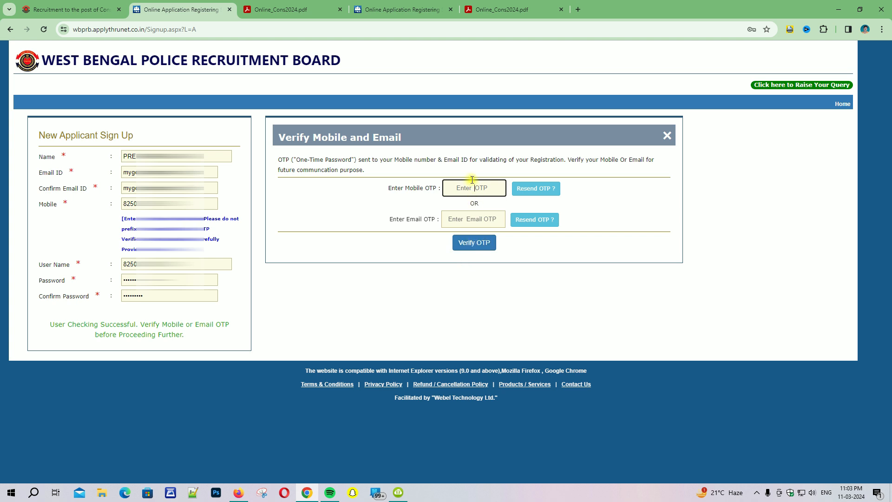
- Verify the mobile OTP to complete registration, then log in with the new account
left_click(481, 244)
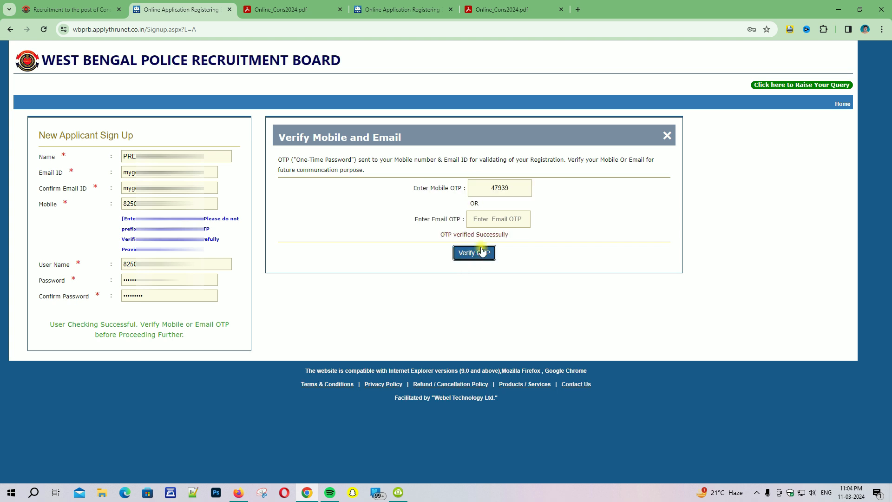
left_click(481, 251)
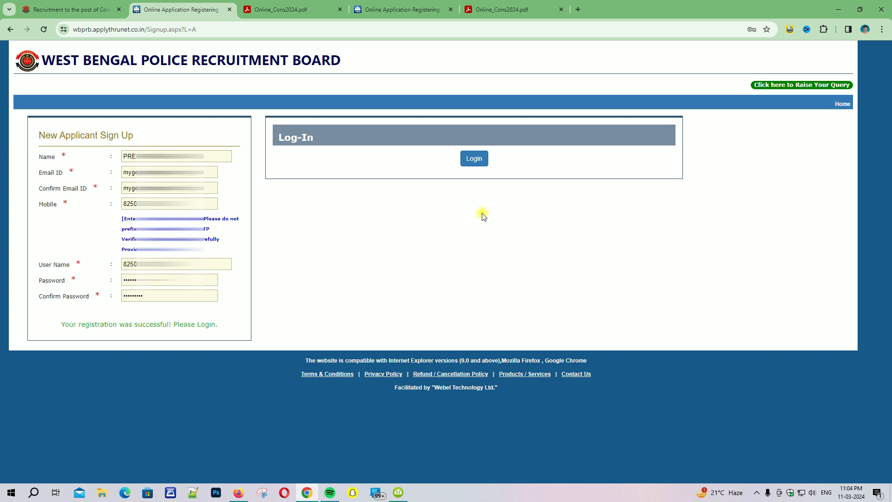
left_click(474, 159)
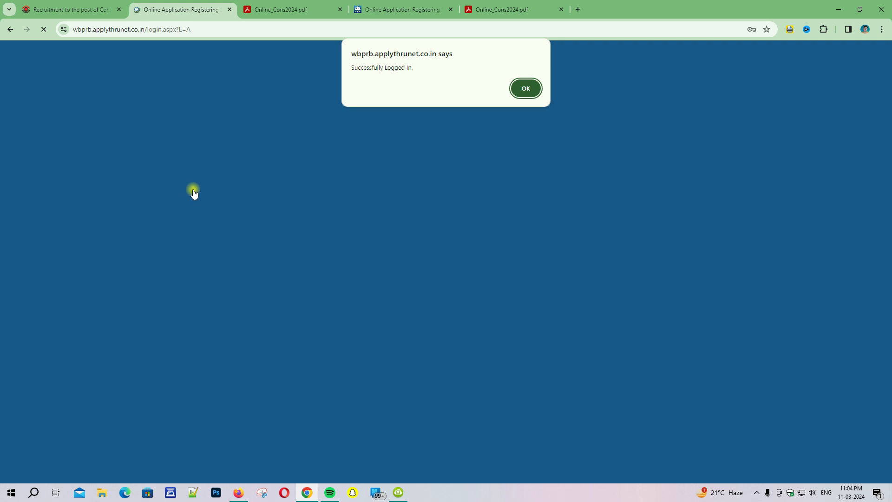
- Set the permanent residence state and its confirmation to WEST BENGAL
left_click(526, 88)
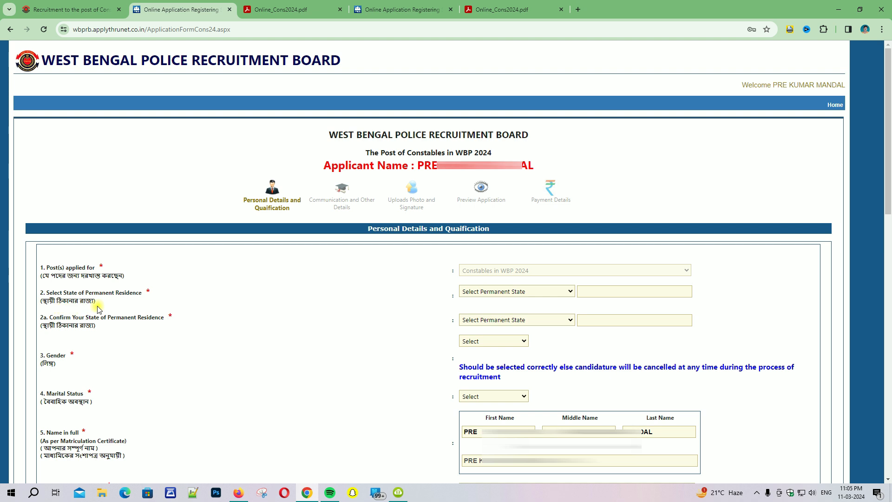
left_click(494, 292)
scroll(496, 367, "down", 5)
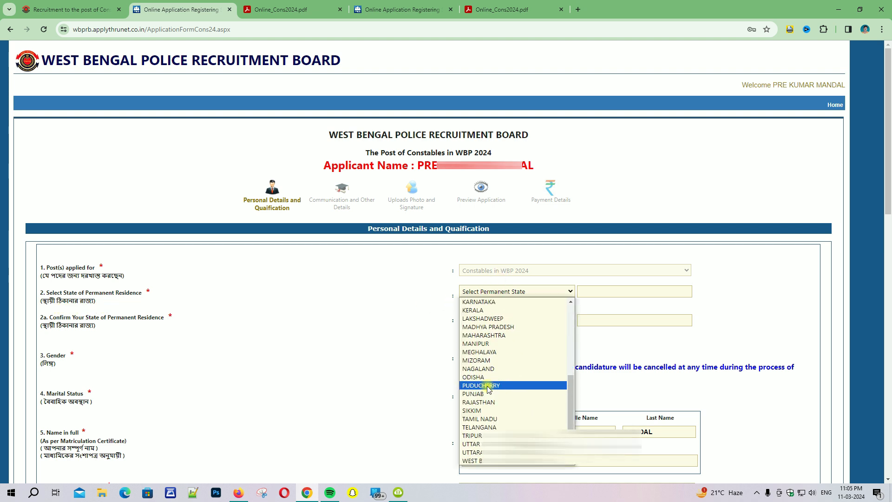
left_click(481, 460)
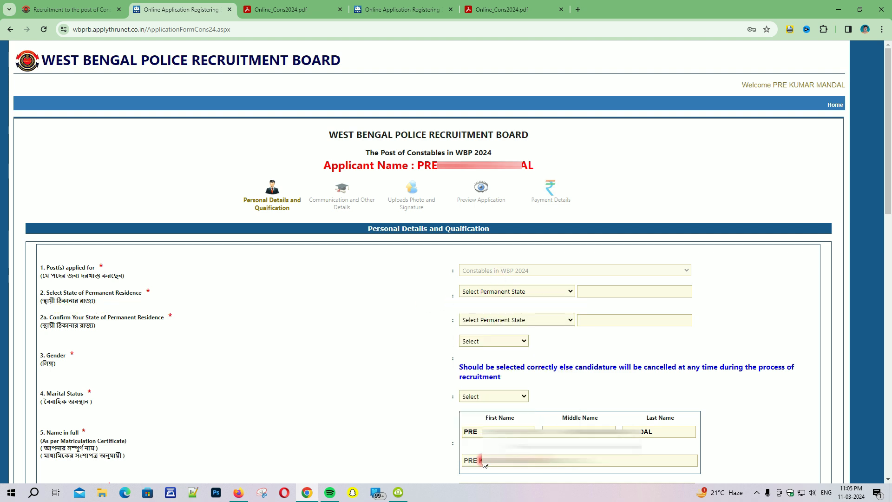
left_click(500, 321)
scroll(496, 260, "down", 5)
left_click(491, 309)
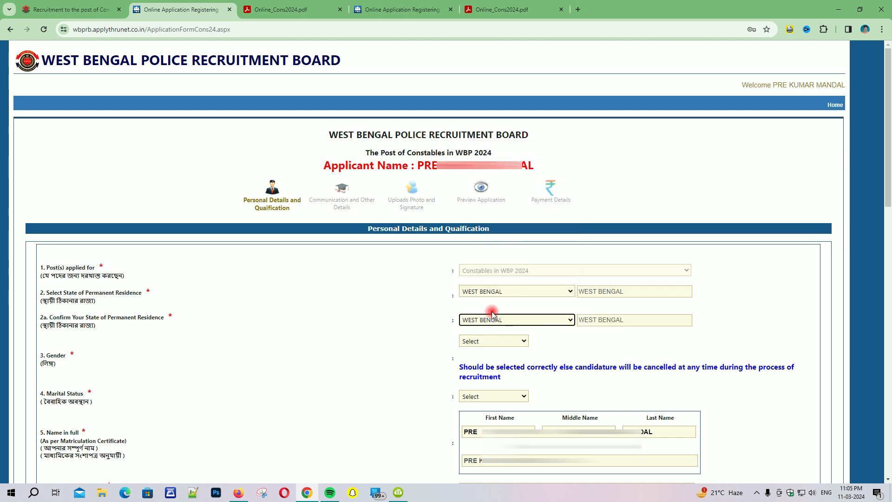
- Set gender to Male and marital status to Married
left_click(507, 344)
left_click(486, 358)
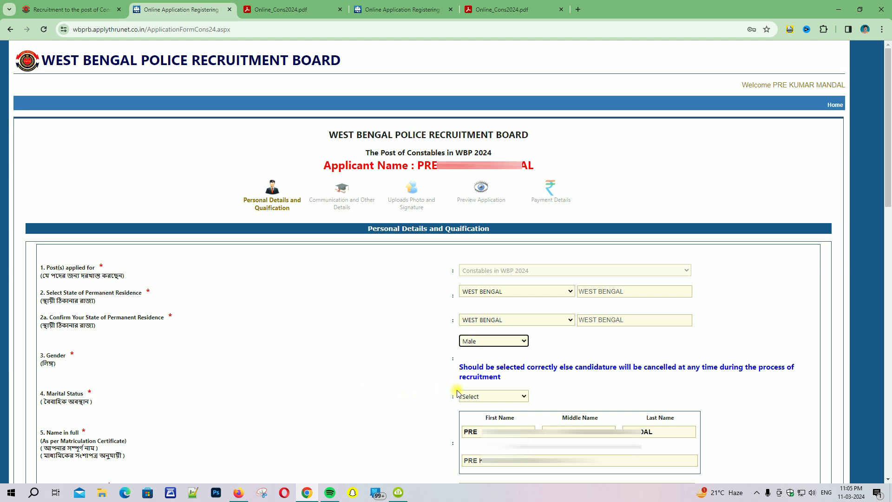
left_click(490, 397)
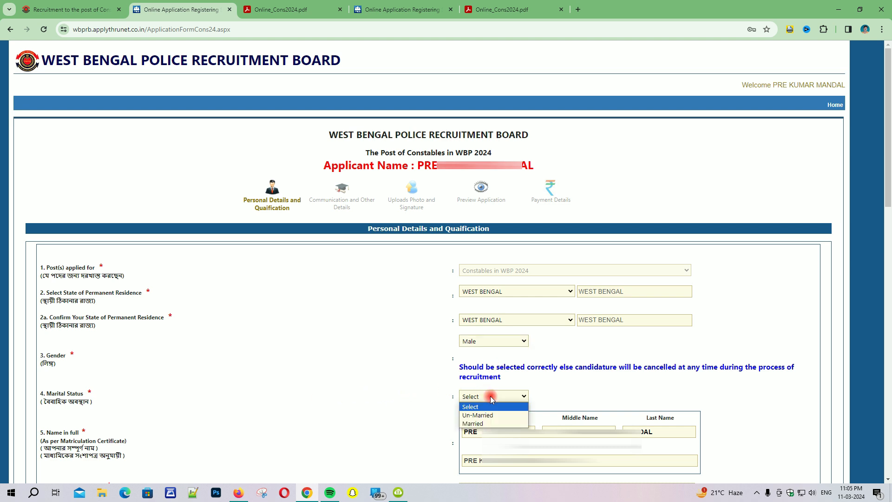
left_click(472, 423)
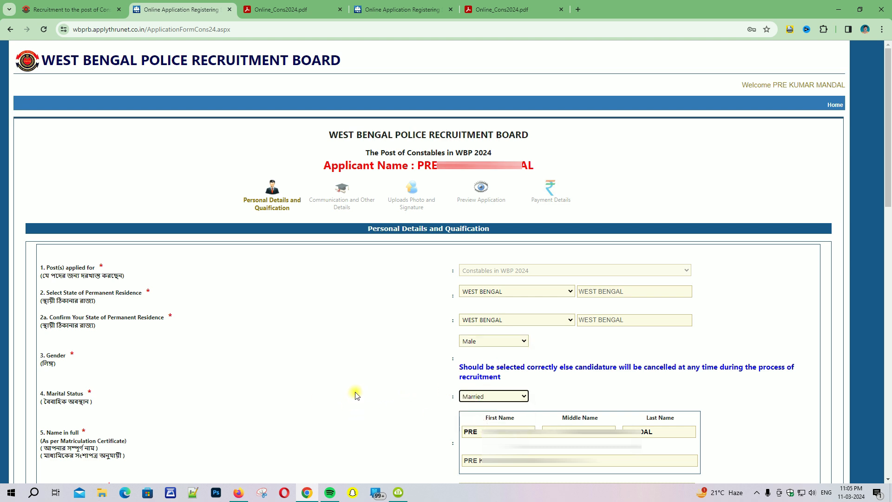
scroll(399, 128, "down", 7)
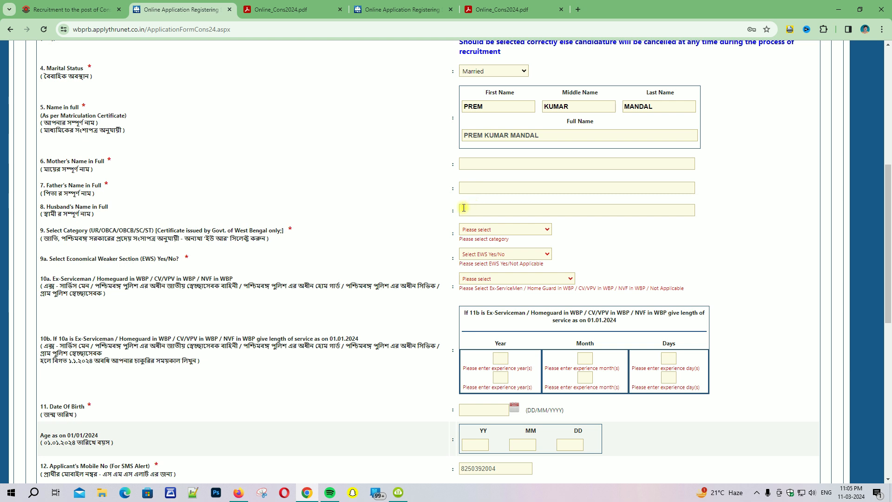
- Choose SCHEDULED CASTE category and mark EWS and ex-serviceman status Not Applicable
left_click(498, 230)
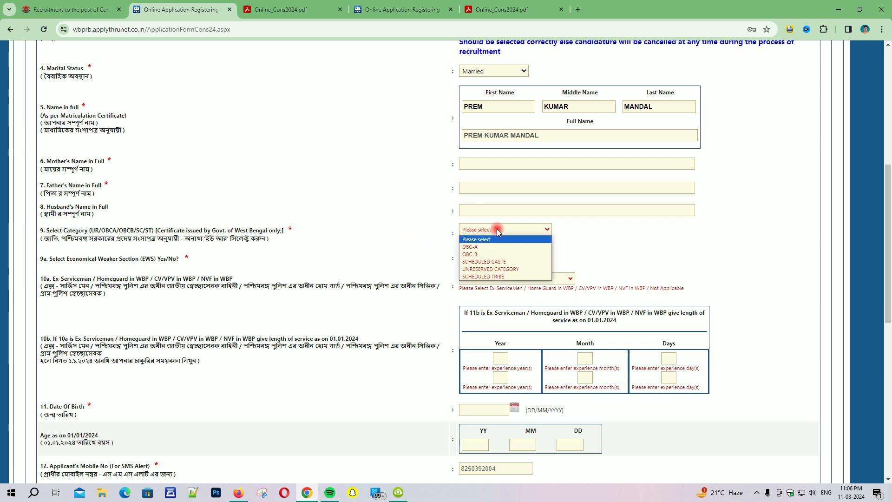
left_click(492, 262)
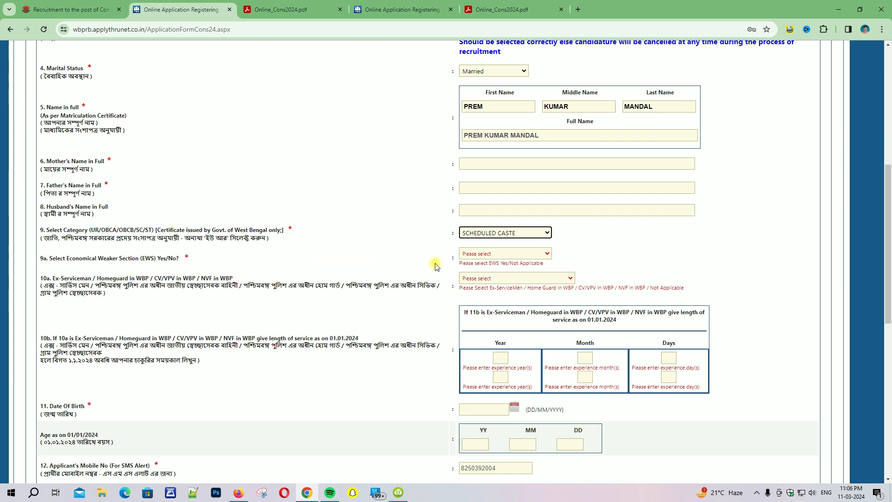
left_click(497, 255)
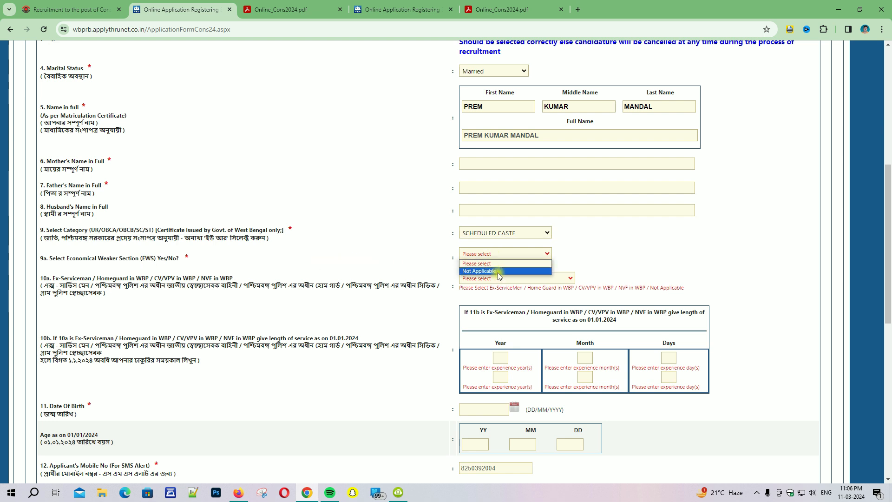
left_click(498, 271)
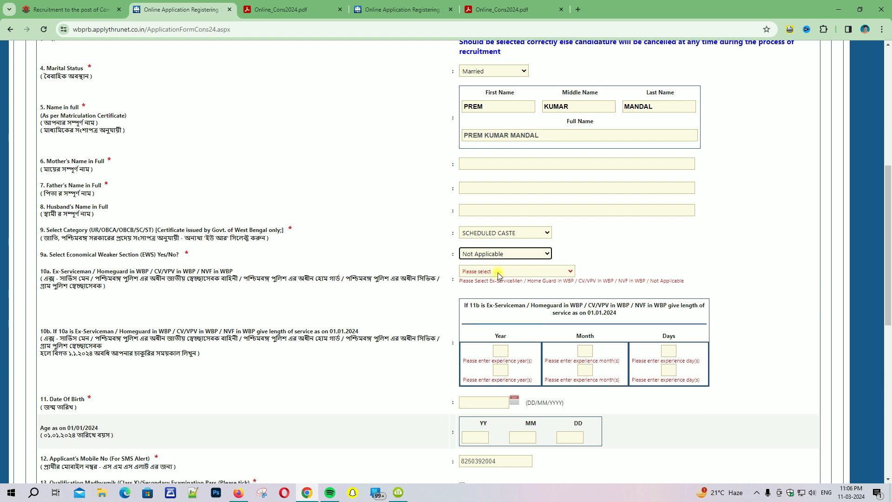
left_click(498, 272)
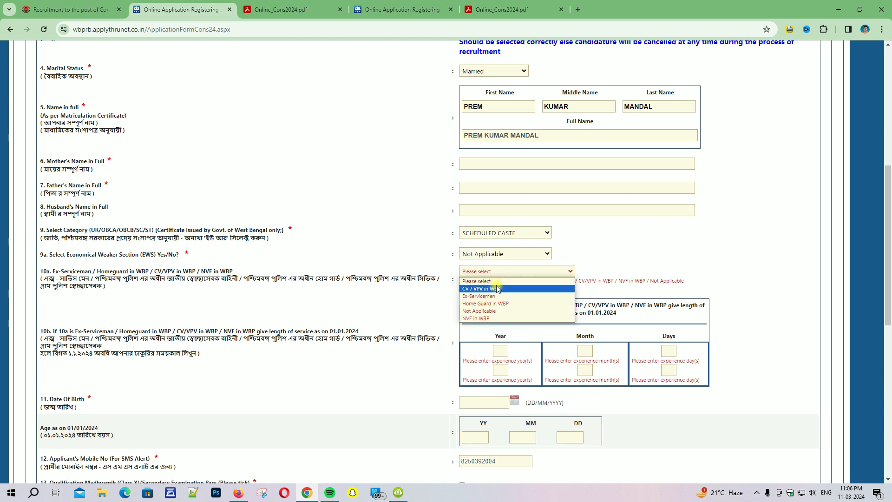
left_click(483, 310)
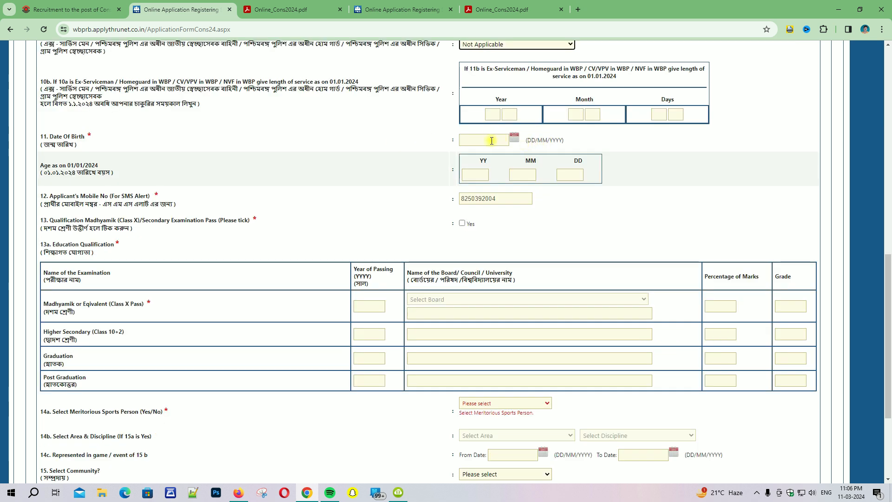
- Pick the date of birth from the calendar and answer Yes to Madhyamik pass
left_click(514, 139)
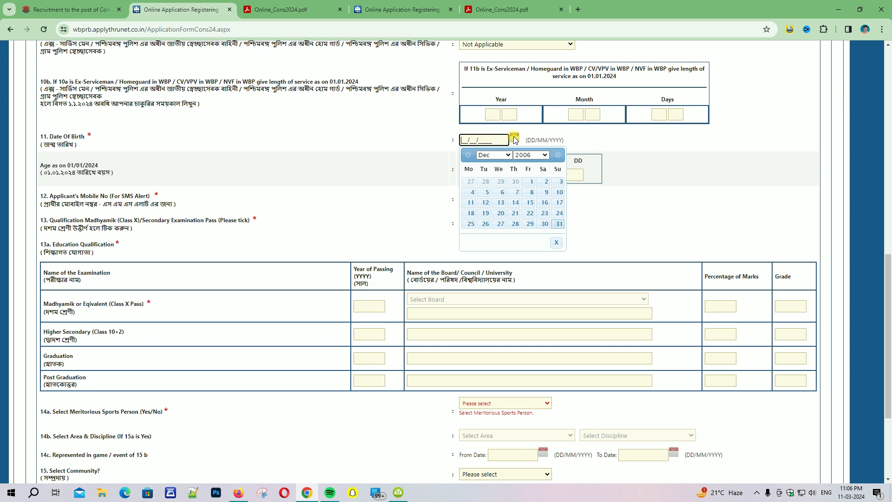
left_click(531, 155)
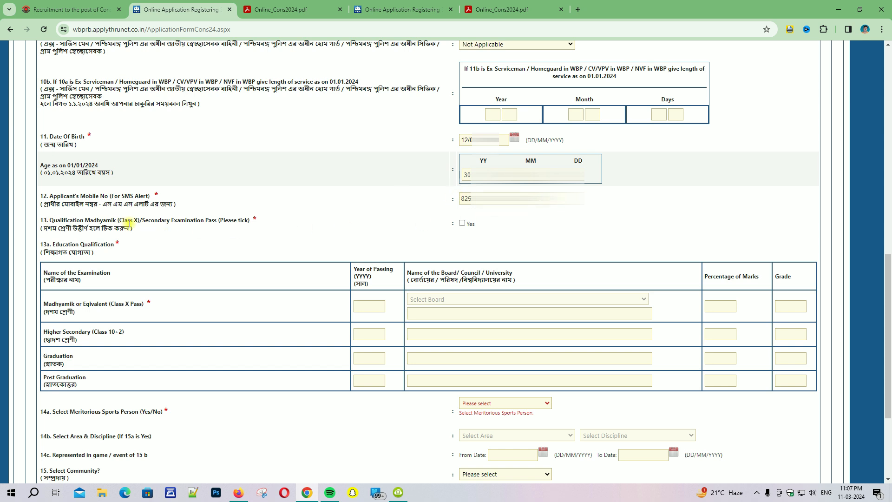
left_click(463, 224)
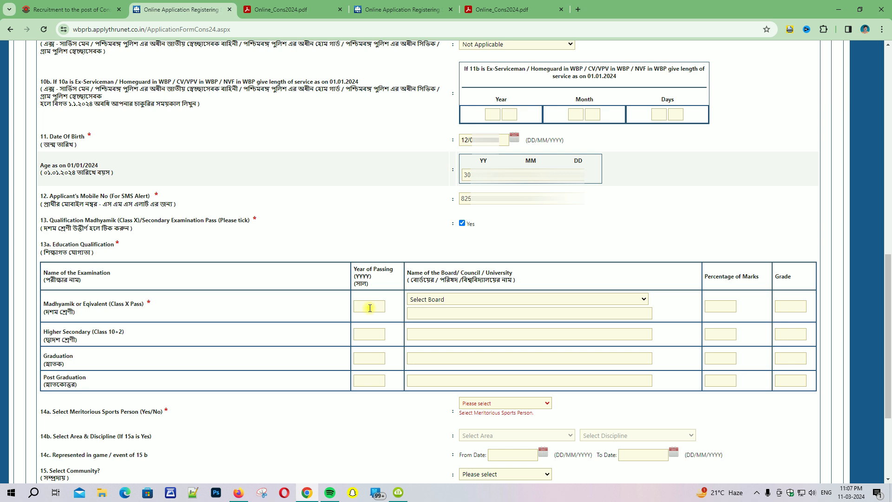
- Choose West Bengal Board of Secondary Education as the Madhyamik board
left_click(643, 299)
scroll(496, 377, "down", 5)
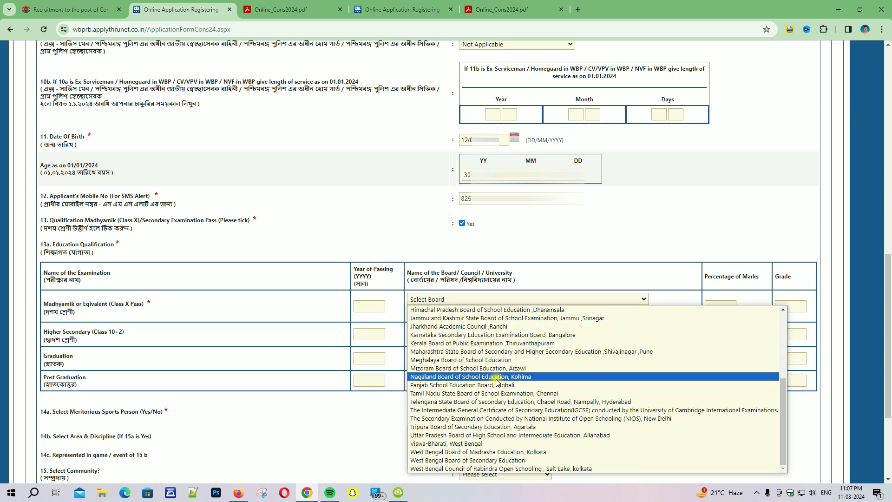
left_click(506, 460)
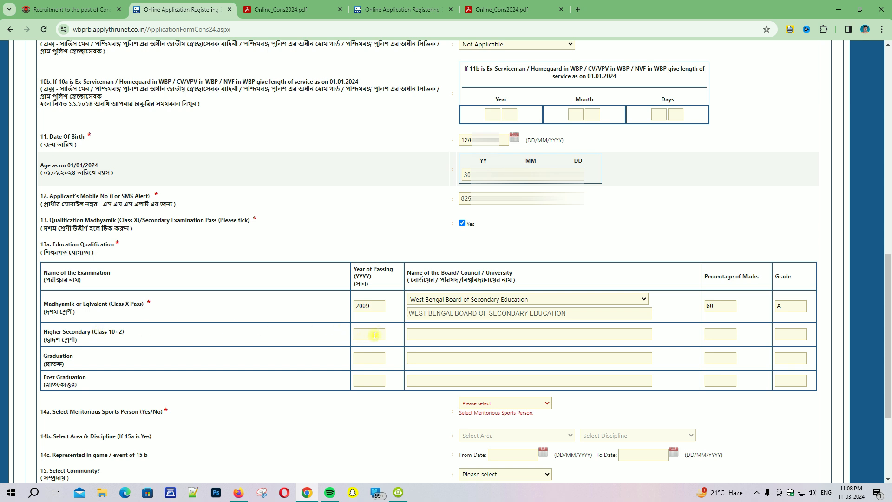
- Autofill the Higher Secondary row: WBCHSE, 2012, 71%, grade A
left_click(434, 334)
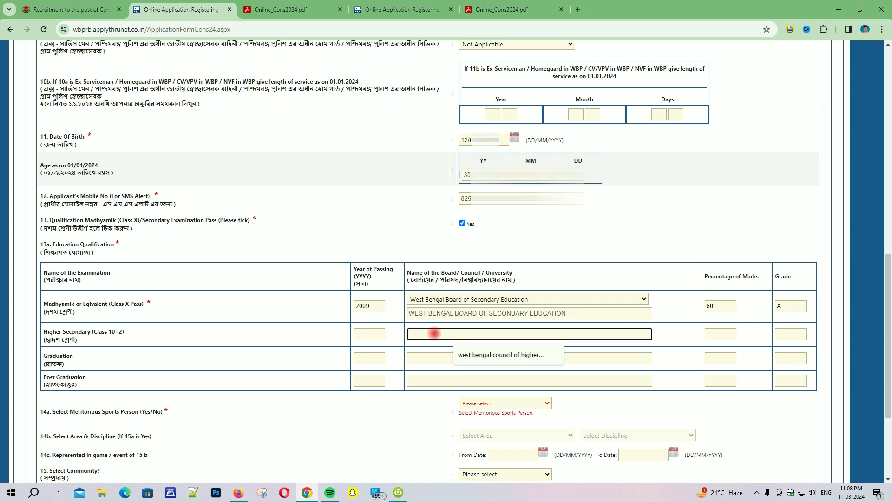
left_click(505, 352)
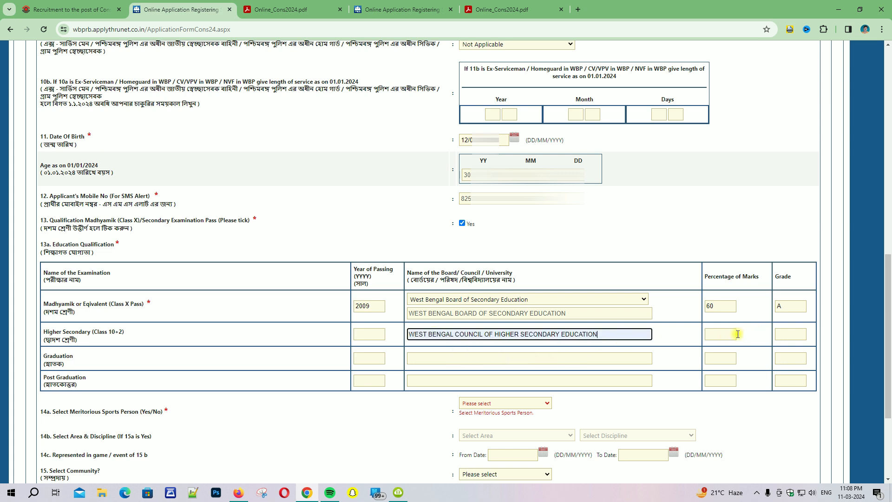
left_click(791, 333)
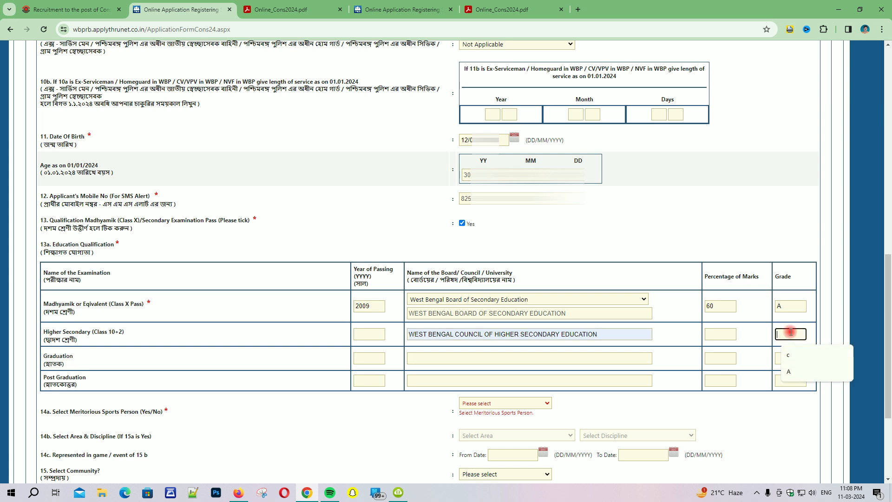
left_click(794, 354)
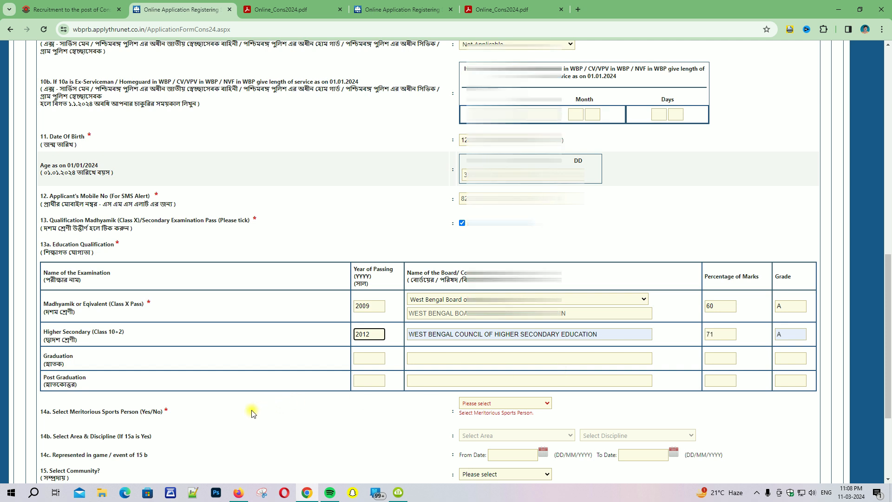
scroll(253, 413, "down", 3)
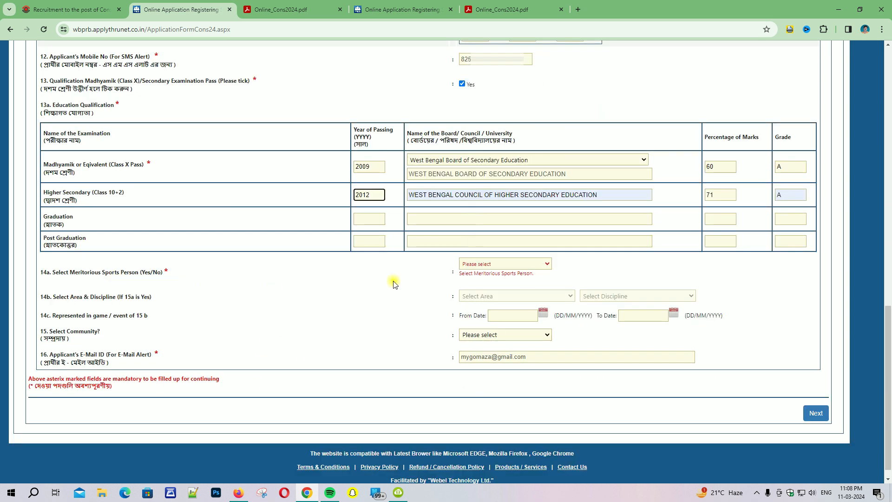
- Answer No to meritorious sports person, leave community unselected, and confirm the personal details
left_click(481, 264)
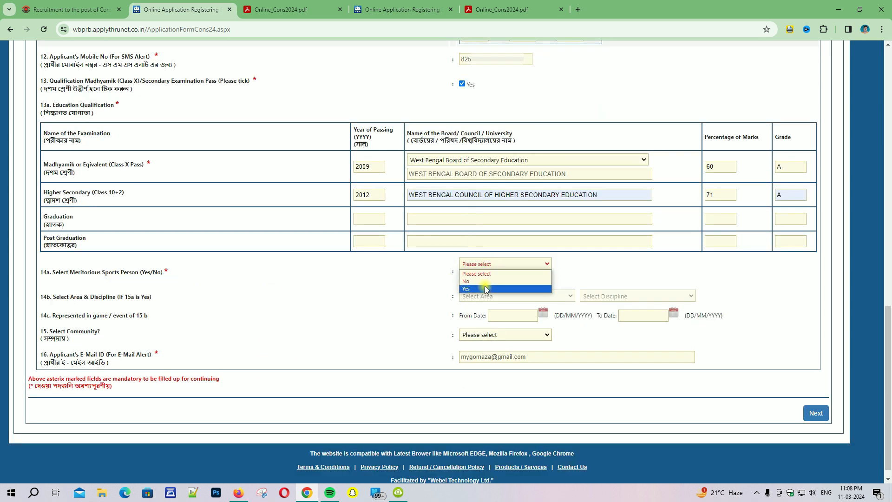
left_click(483, 281)
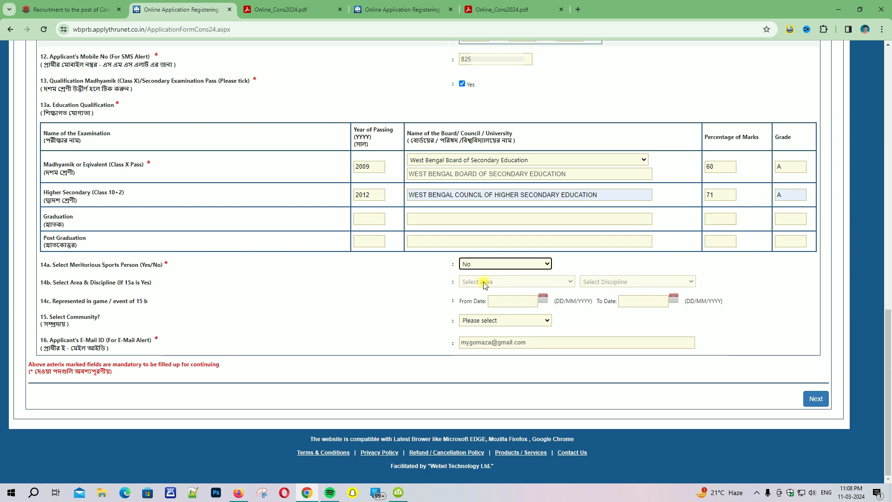
left_click(486, 321)
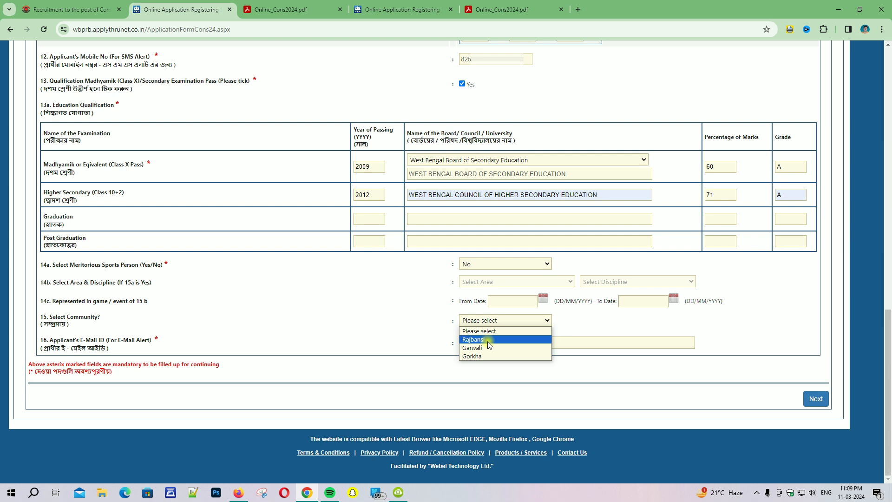
left_click(385, 330)
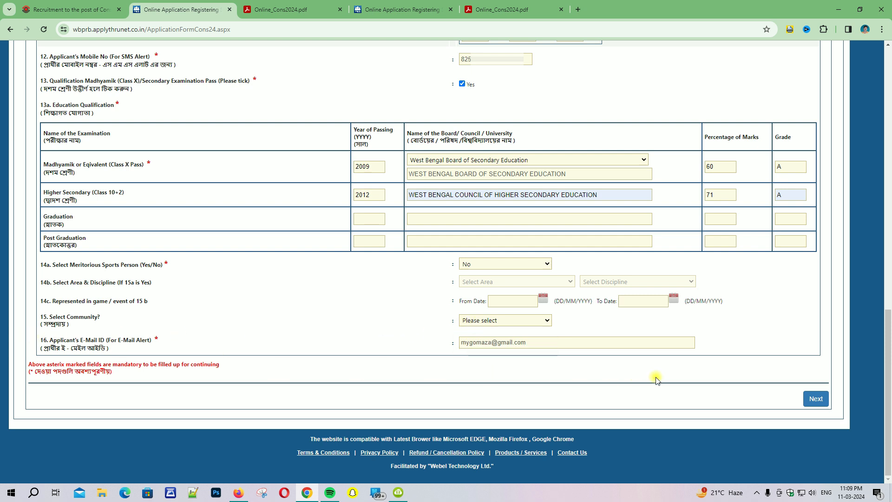
left_click(817, 400)
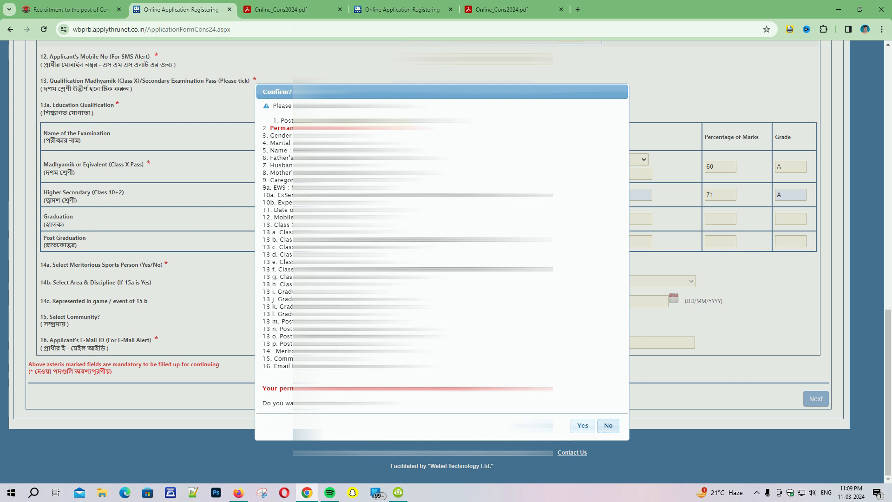
left_click(584, 429)
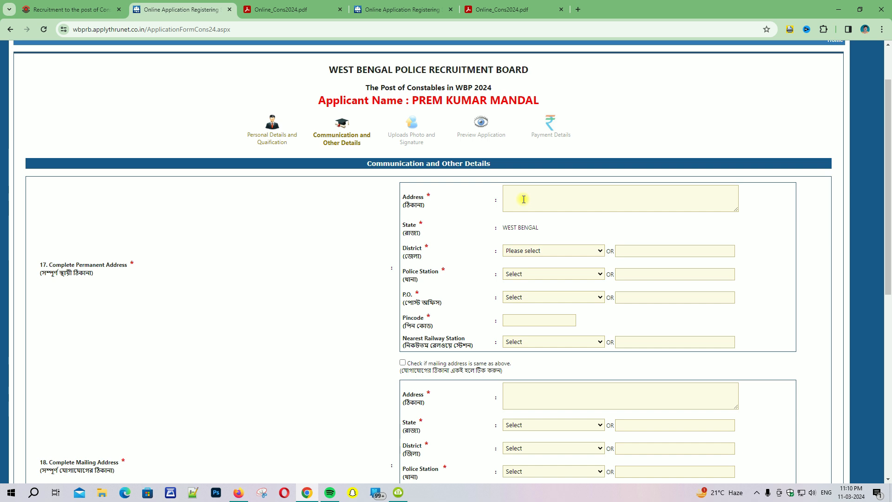
- Set the permanent address to district Maldah, police station Gazole PS and railway station GAZOLE (GZO)
left_click(541, 251)
scroll(525, 351, "down", 2)
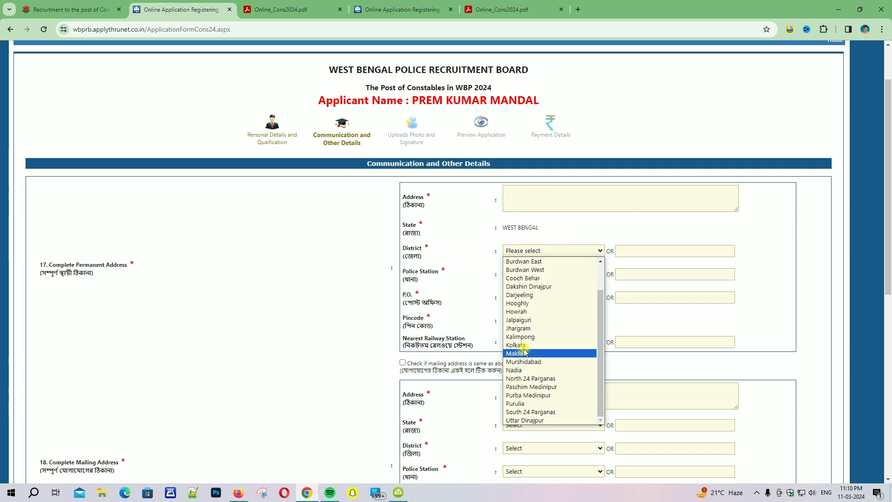
left_click(522, 353)
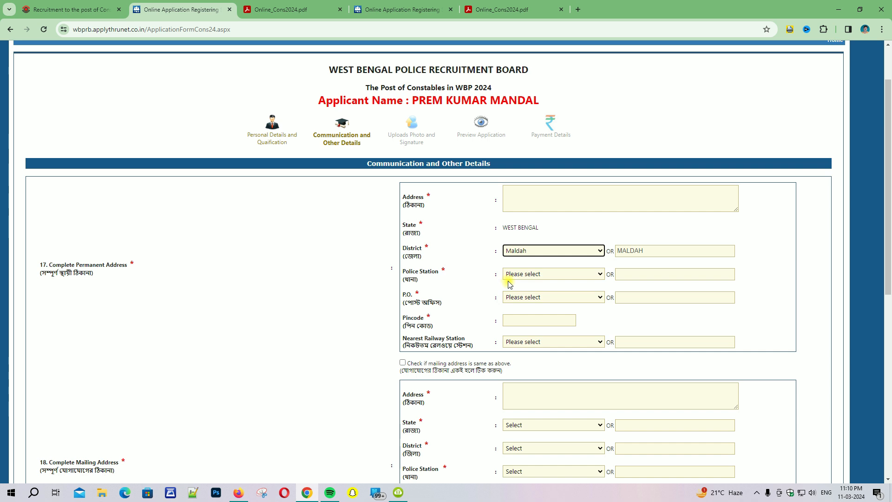
left_click(554, 277)
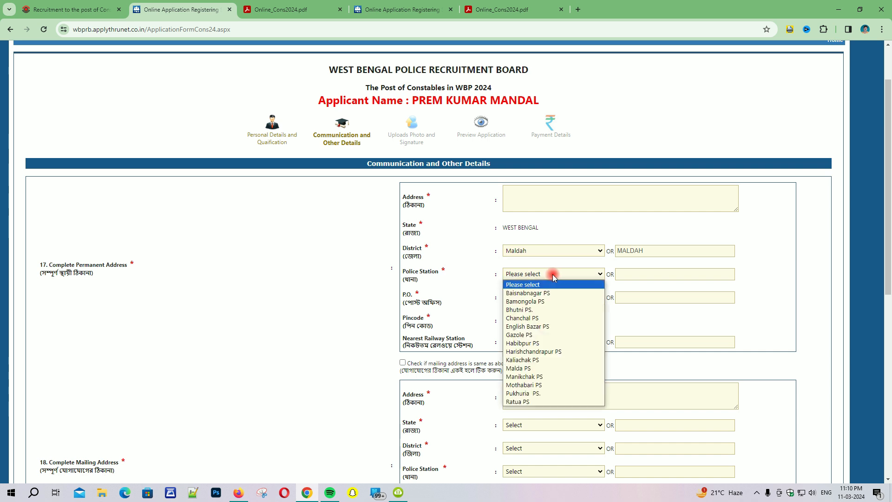
left_click(526, 337)
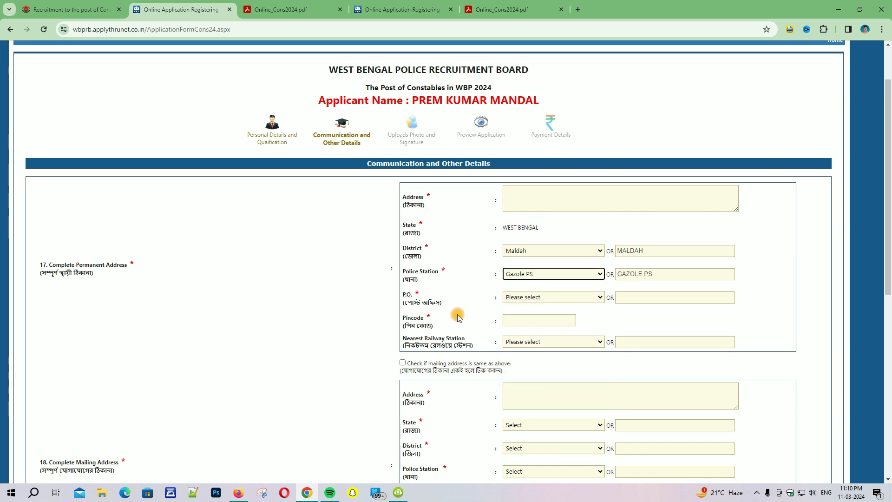
left_click(540, 299)
left_click(479, 301)
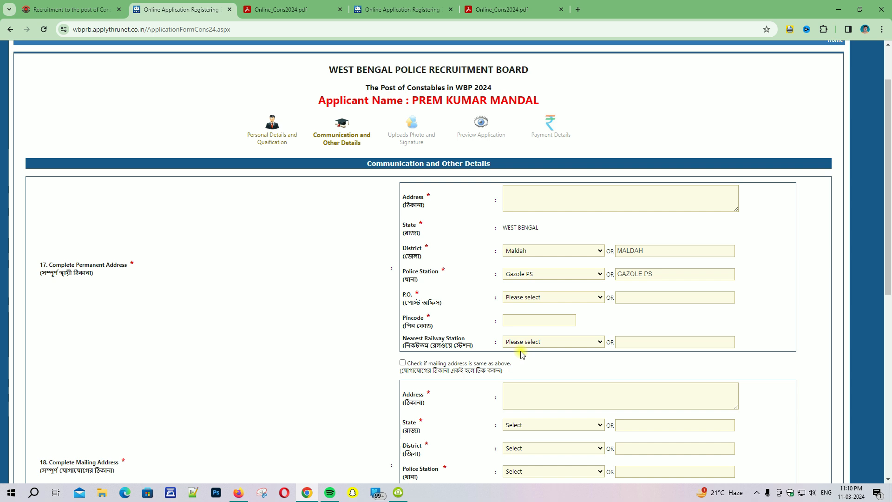
left_click(552, 342)
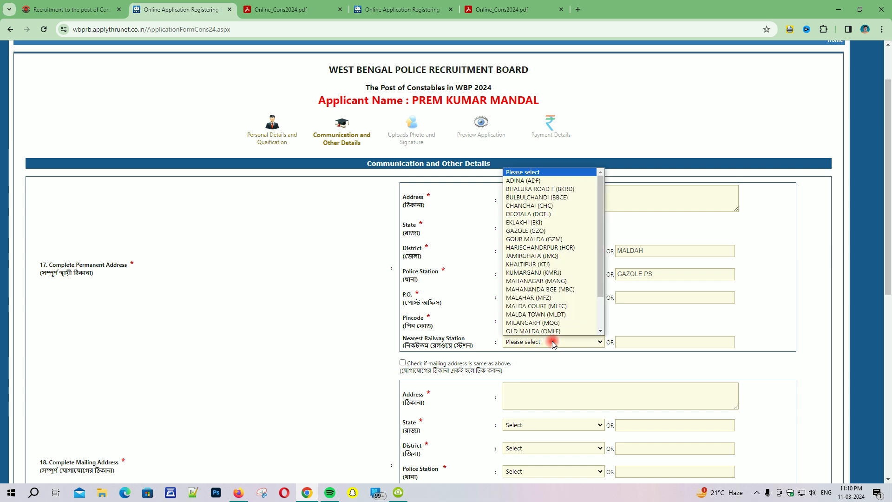
left_click(539, 231)
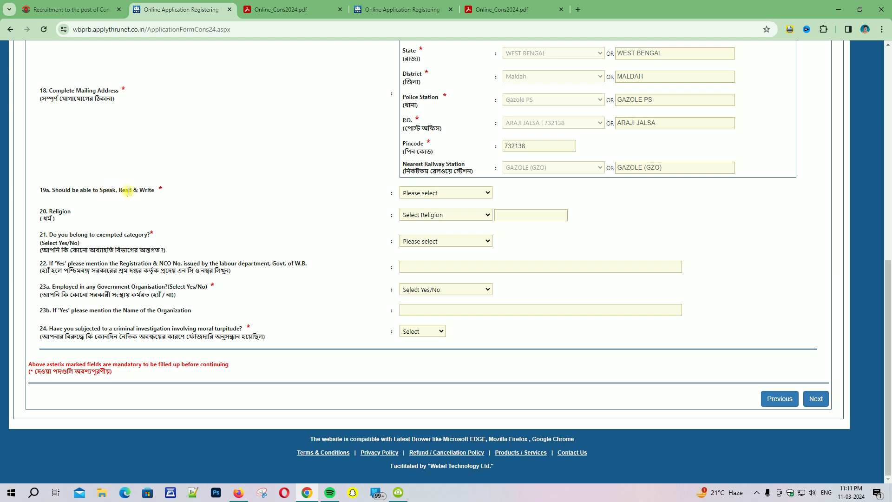
- Choose BENGALI as the known language and HINDUISM as the religion
left_click(464, 193)
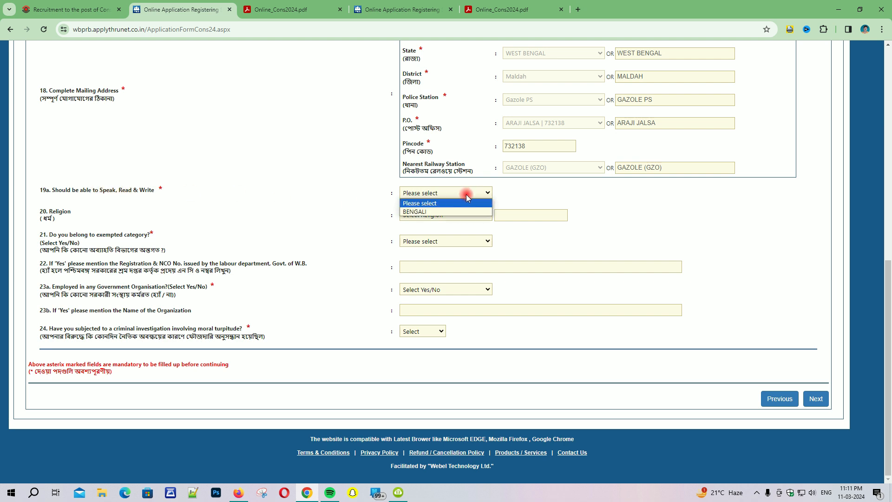
left_click(443, 213)
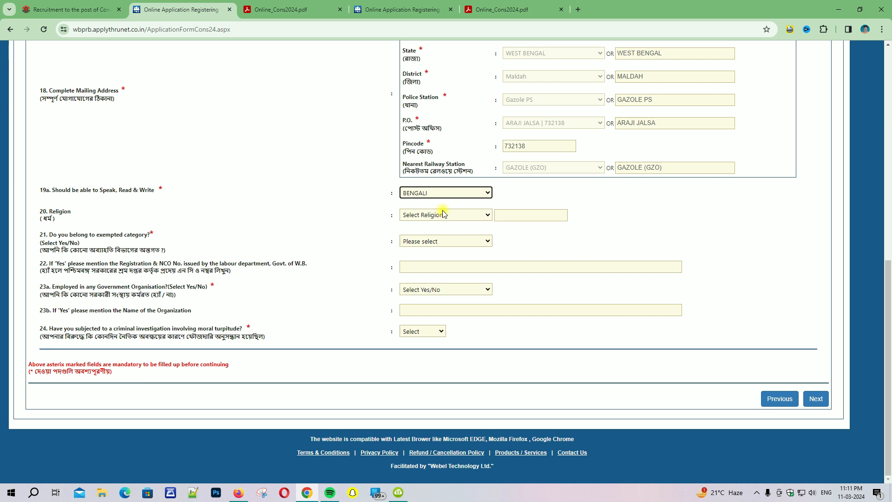
left_click(445, 214)
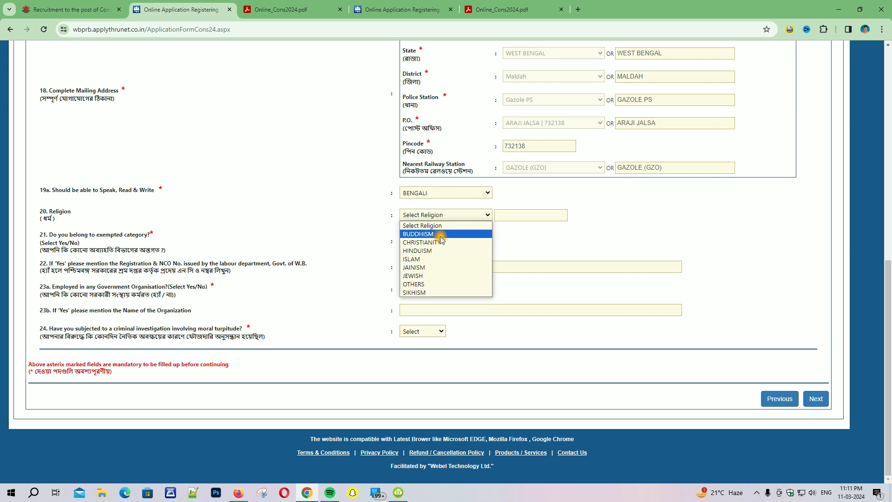
left_click(463, 258)
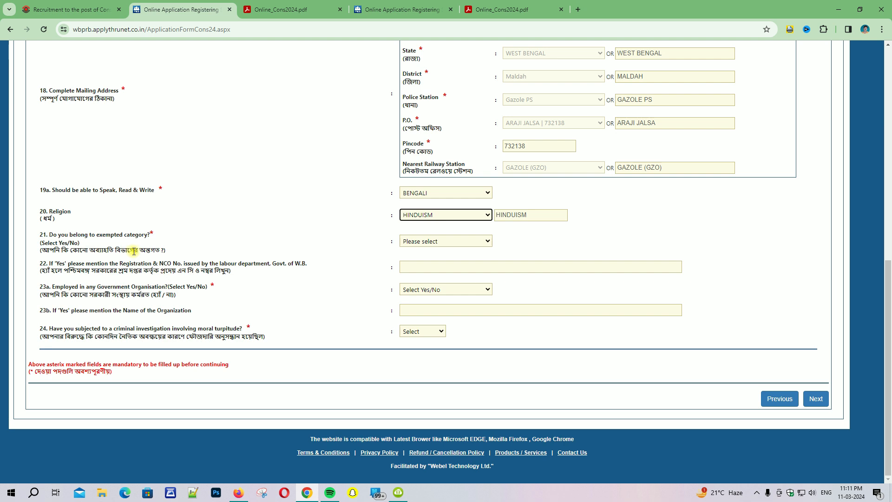
- Answer No to the exempted, government employment and criminal questions, then confirm to continue
left_click(435, 241)
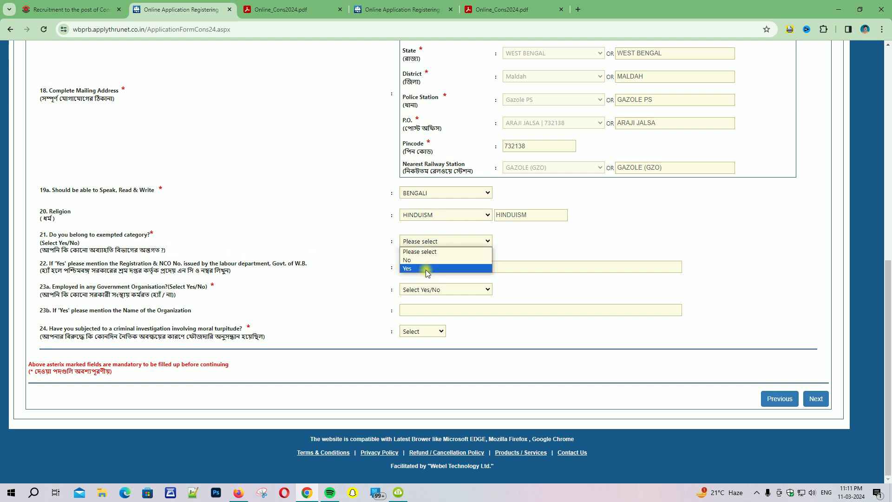
left_click(424, 259)
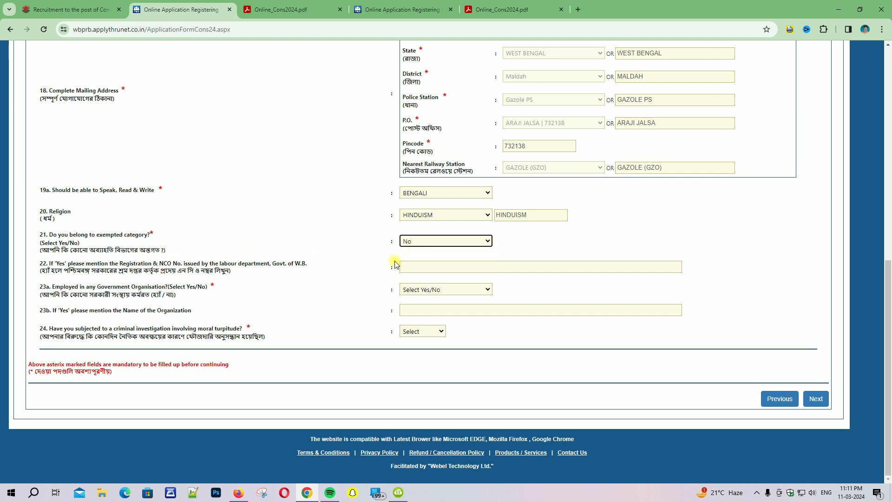
left_click(448, 290)
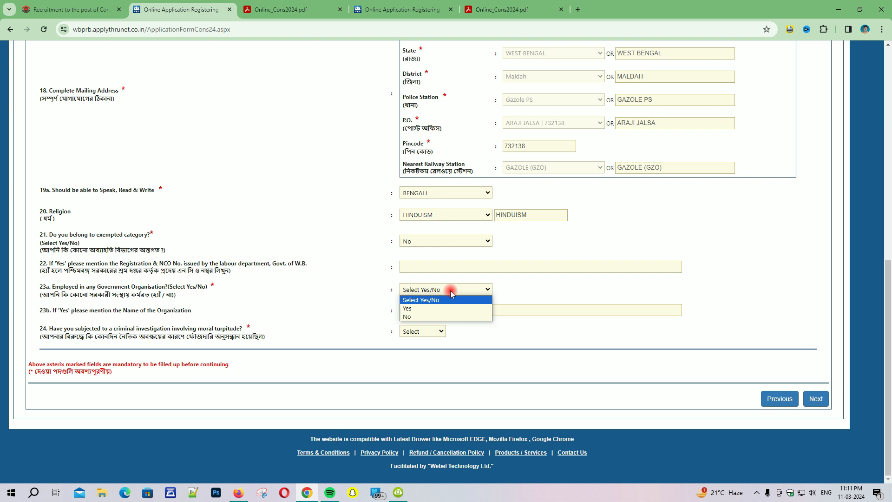
left_click(416, 317)
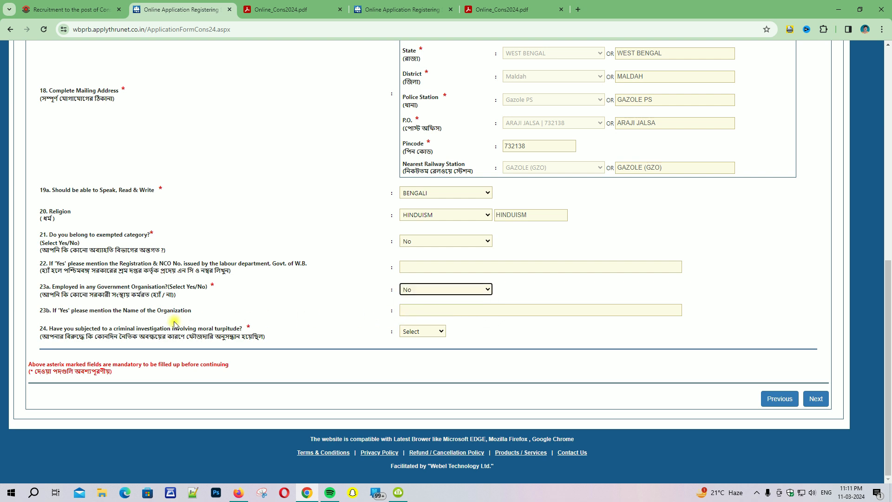
left_click(427, 332)
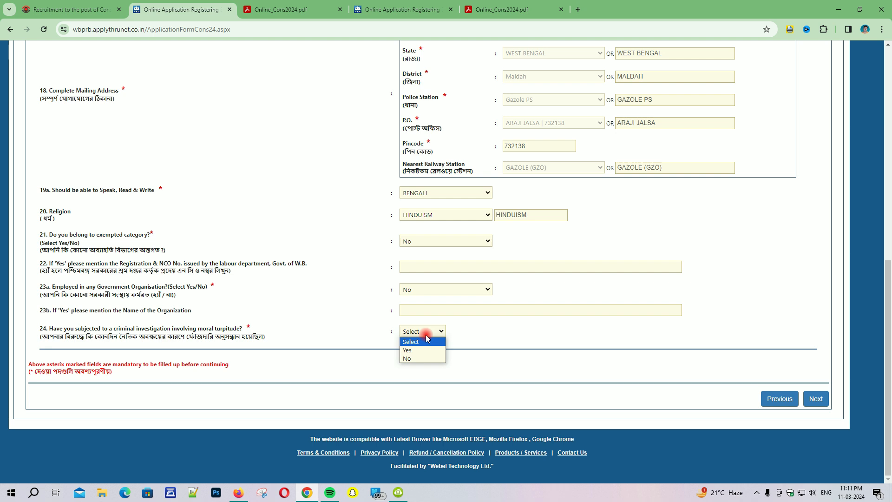
left_click(416, 359)
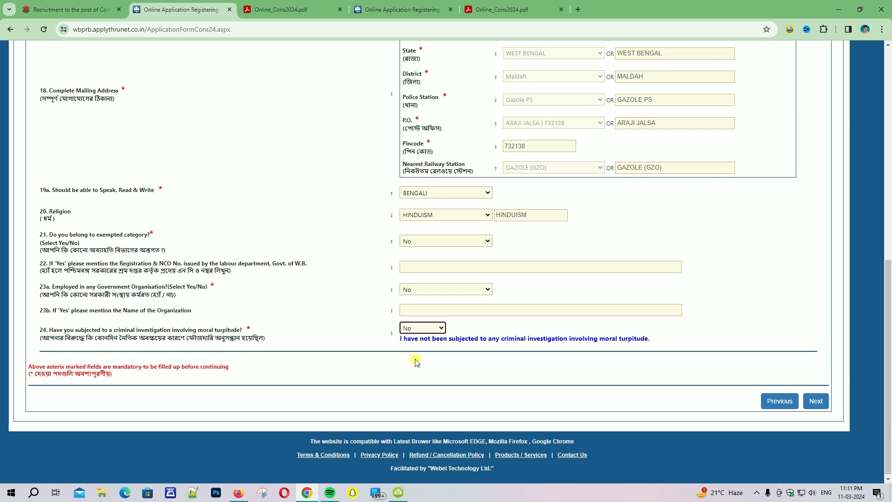
left_click(824, 407)
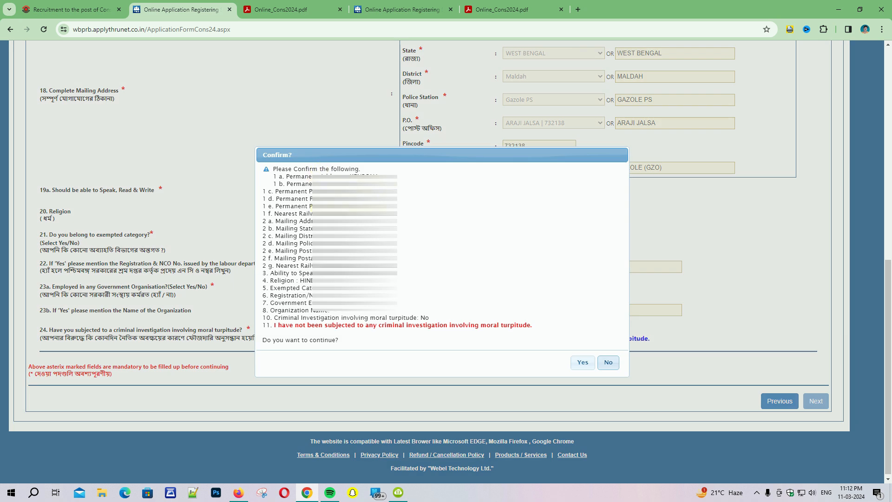
left_click(581, 367)
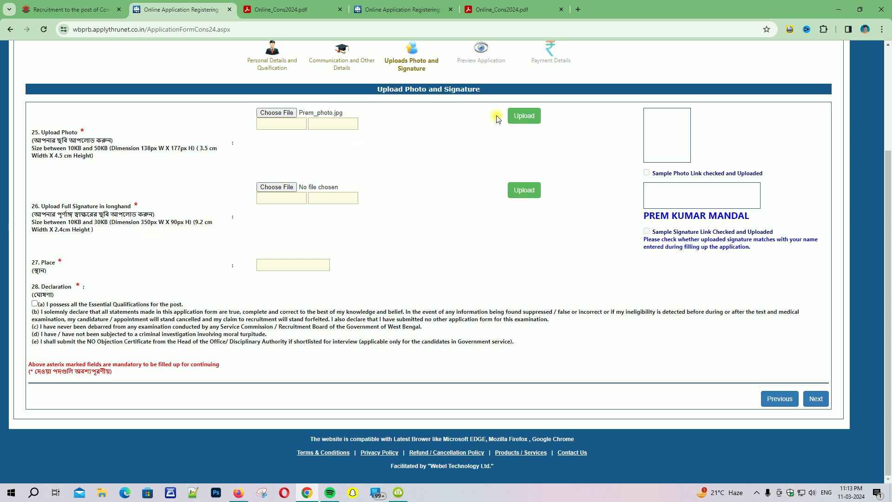
- Enlarge the crop area around the chosen photo, tick the sample-photo acknowledgement, and upload it
left_click(521, 123)
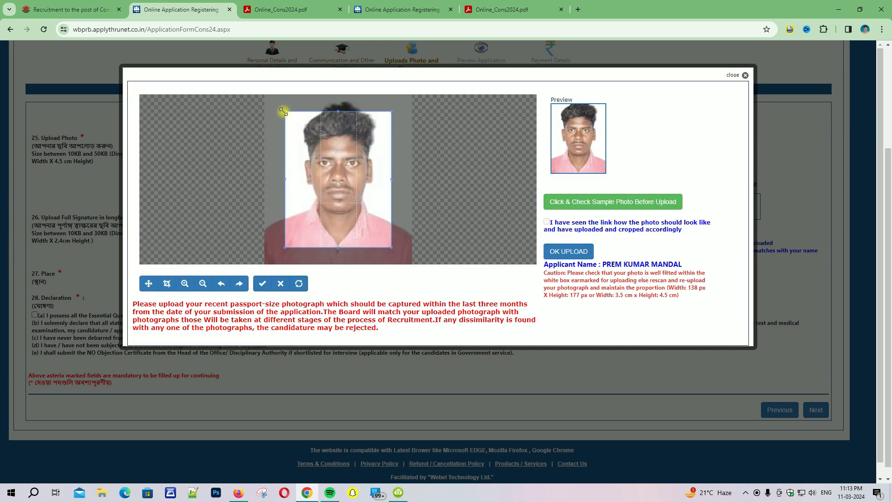
left_click_drag(284, 112, 268, 89)
left_click_drag(390, 251, 403, 263)
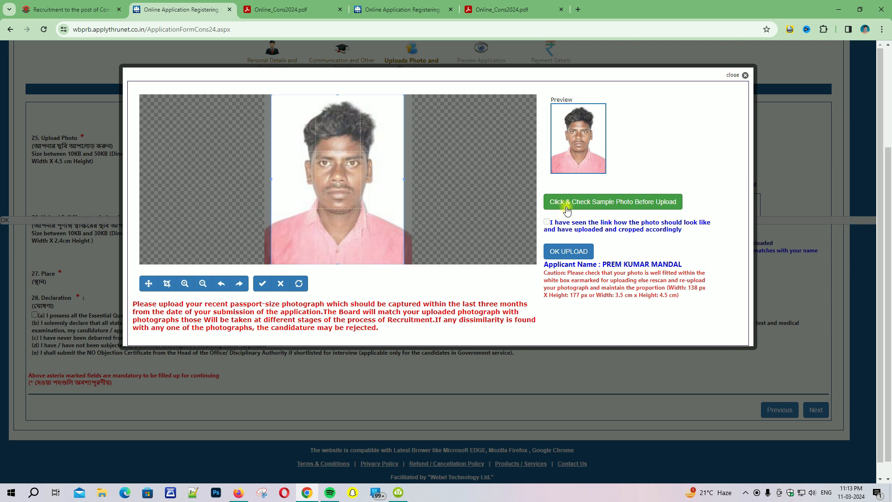
left_click(629, 208)
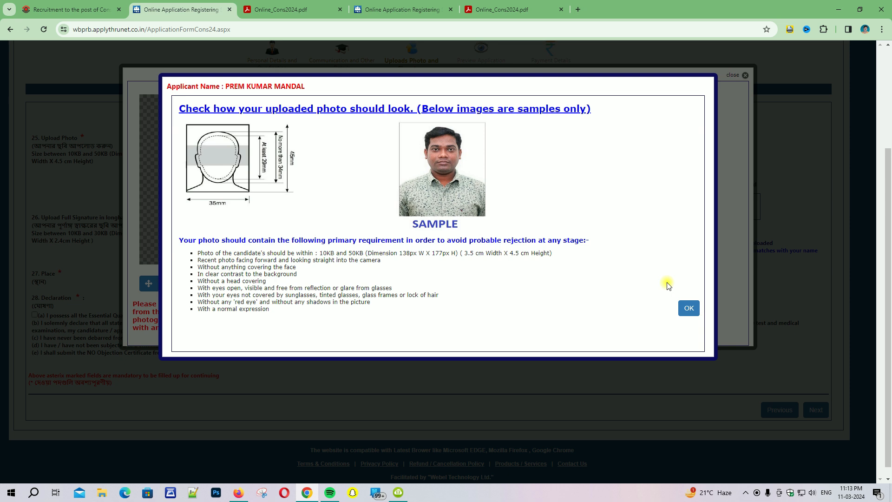
left_click(688, 308)
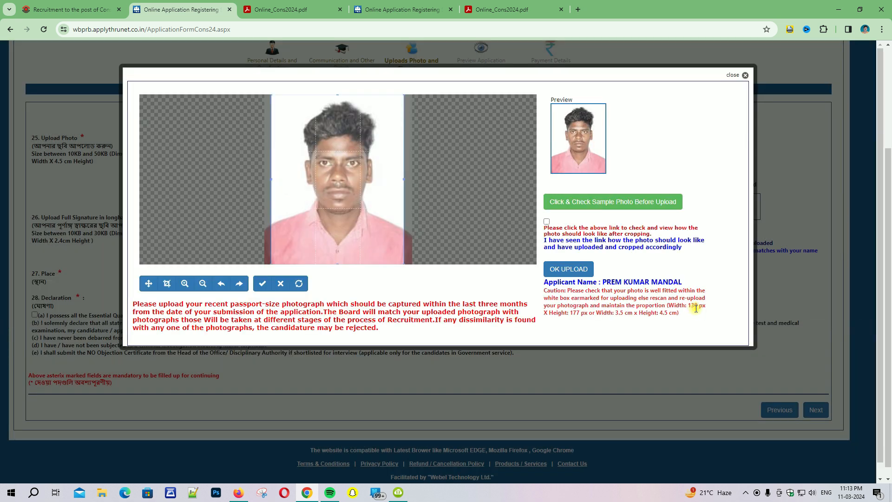
left_click(548, 222)
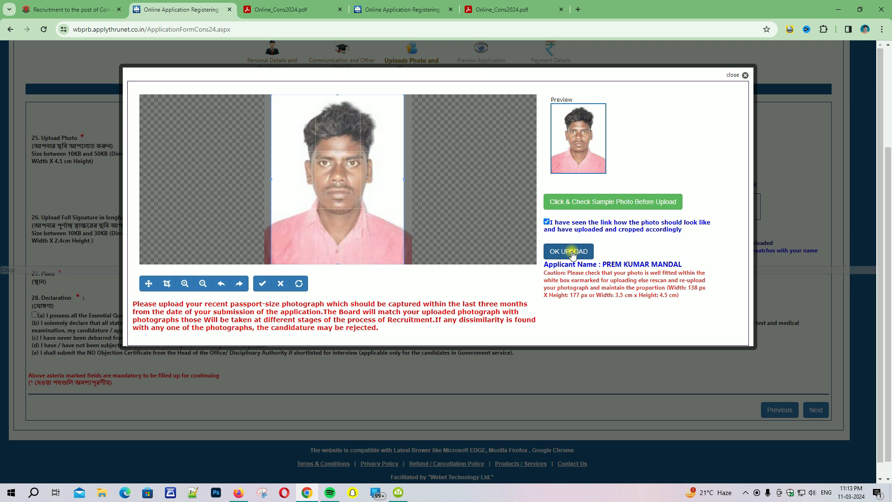
left_click(572, 253)
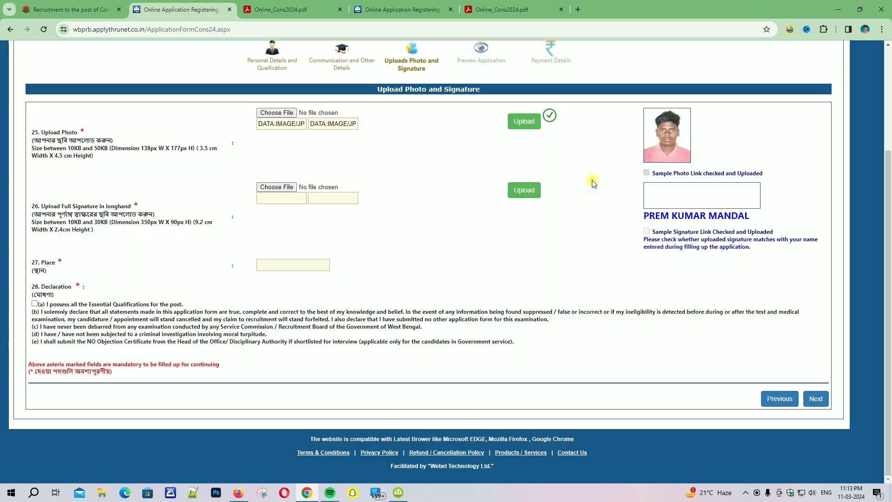
- Load prem_sig, widen its crop area, tick the guidelines acknowledgement and upload the signature
left_click(269, 188)
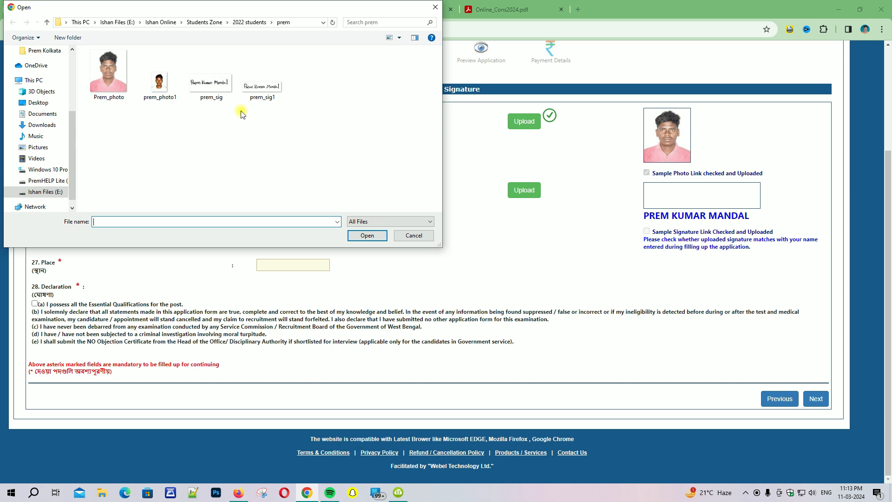
double_click(210, 83)
left_click(524, 190)
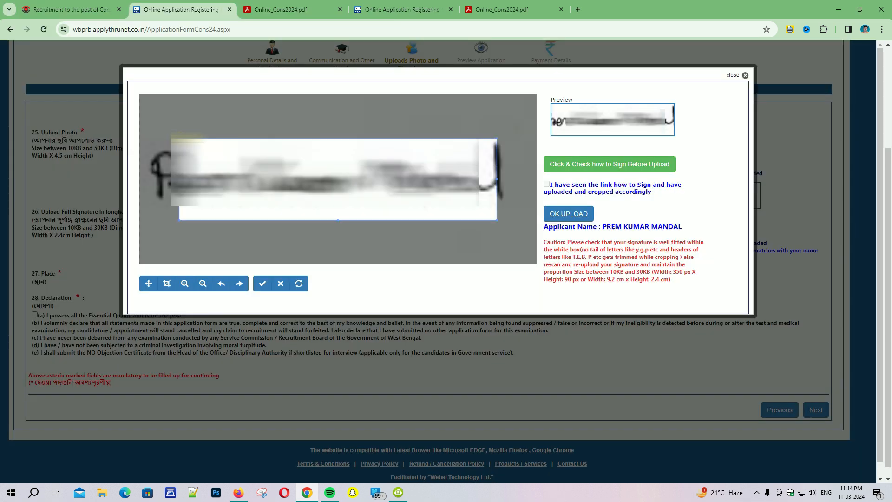
left_click_drag(171, 138, 140, 128)
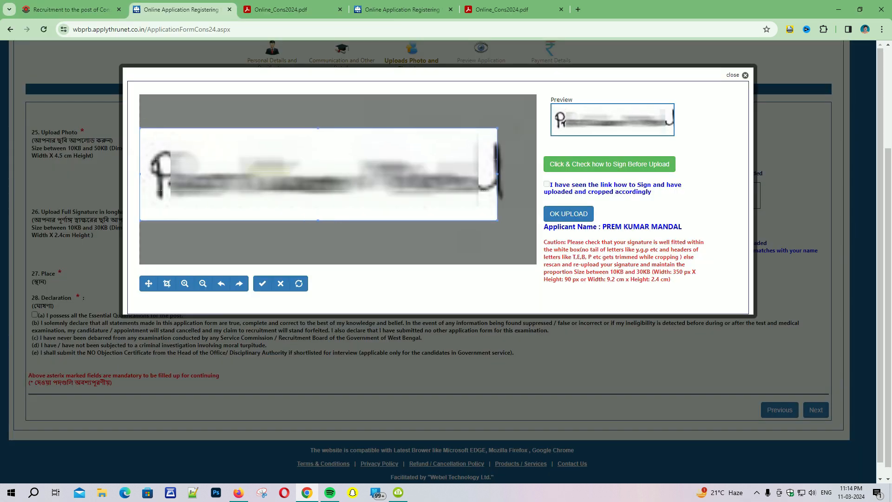
left_click_drag(497, 220, 522, 226)
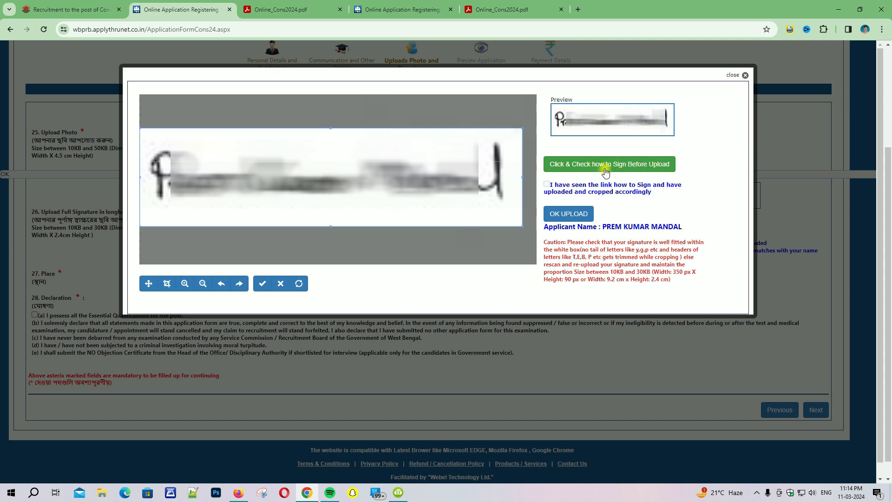
left_click(547, 184)
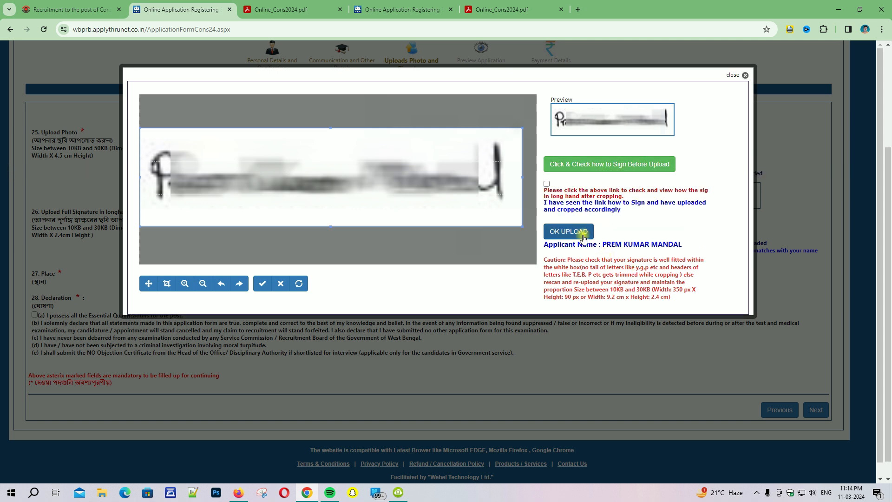
left_click(547, 184)
left_click(561, 216)
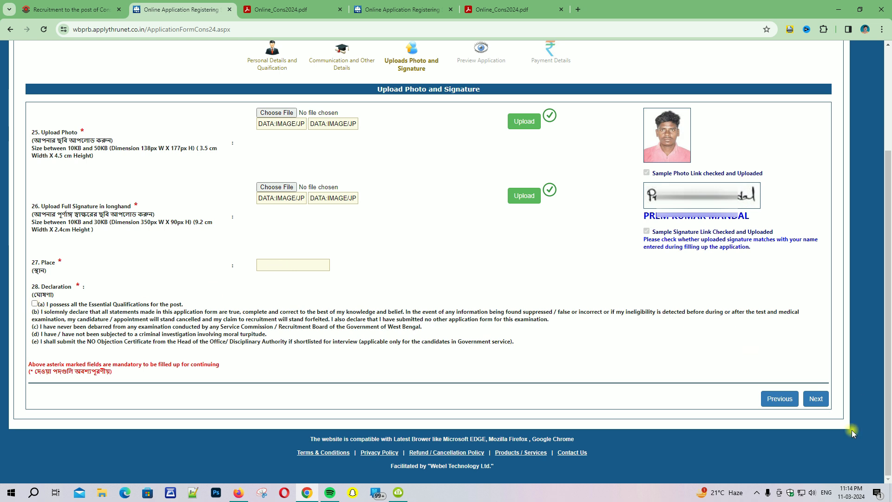
- Fill in the suggested place of signing, tick the qualifications declaration, and confirm to continue
left_click(274, 266)
left_click(300, 302)
left_click(35, 303)
left_click(816, 398)
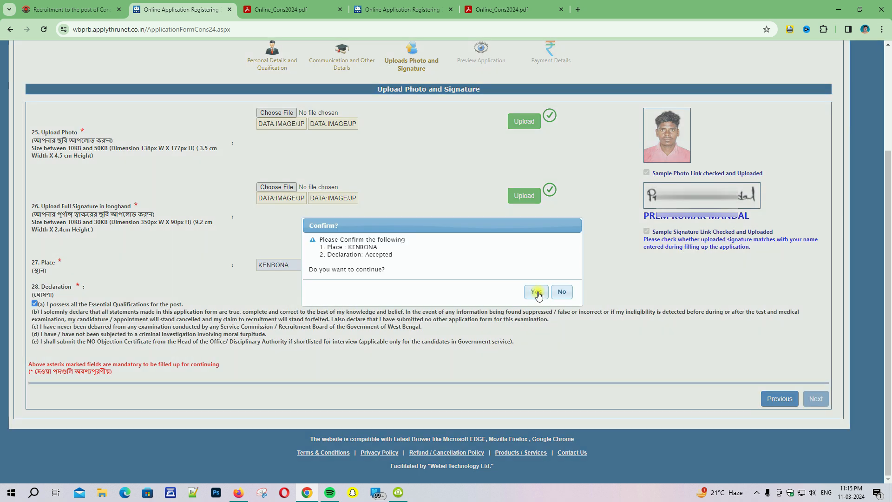
left_click(537, 291)
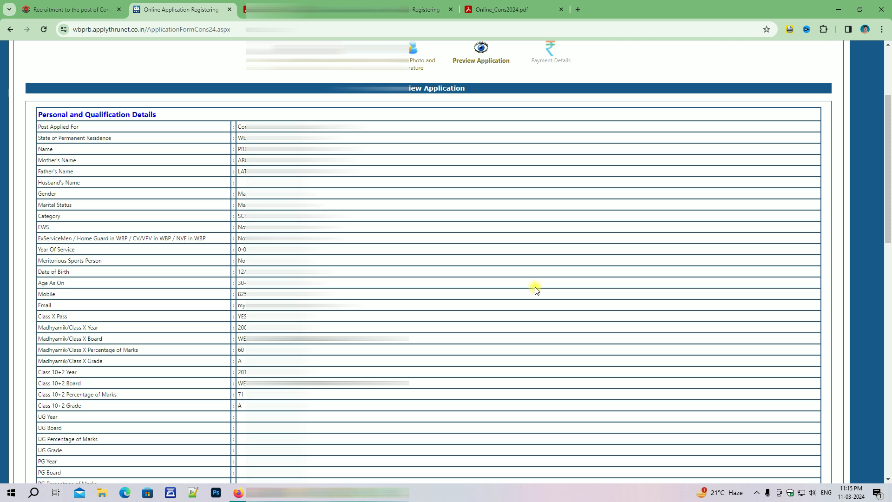
- Tick the name, mother's name and remaining preview confirmations, then confirm the verified data
scroll(521, 279, "down", 5)
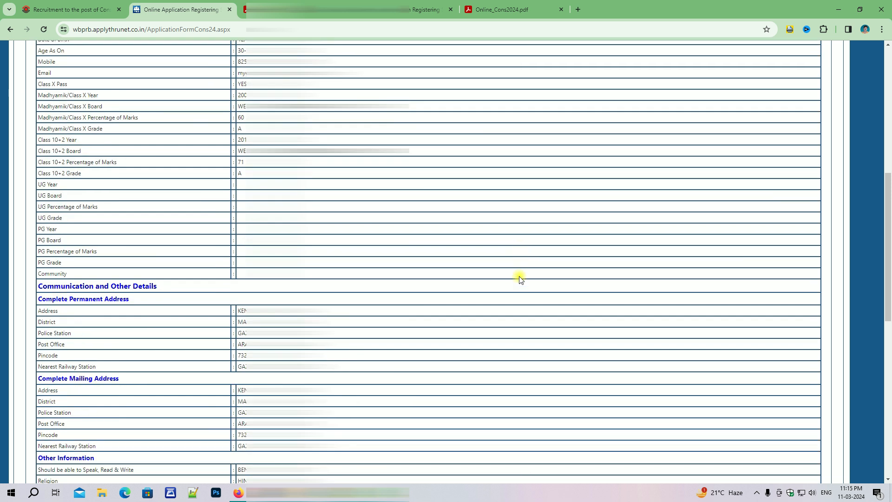
scroll(519, 279, "down", 10)
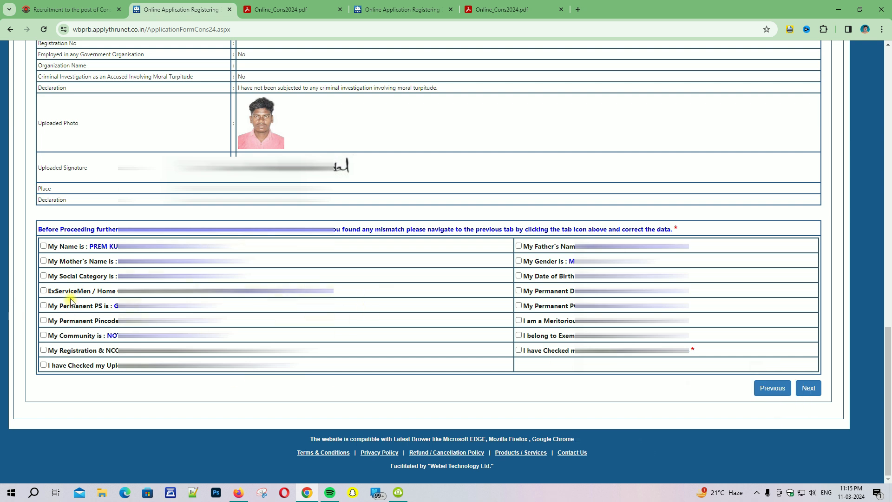
left_click(43, 246)
left_click(43, 261)
left_click(43, 276)
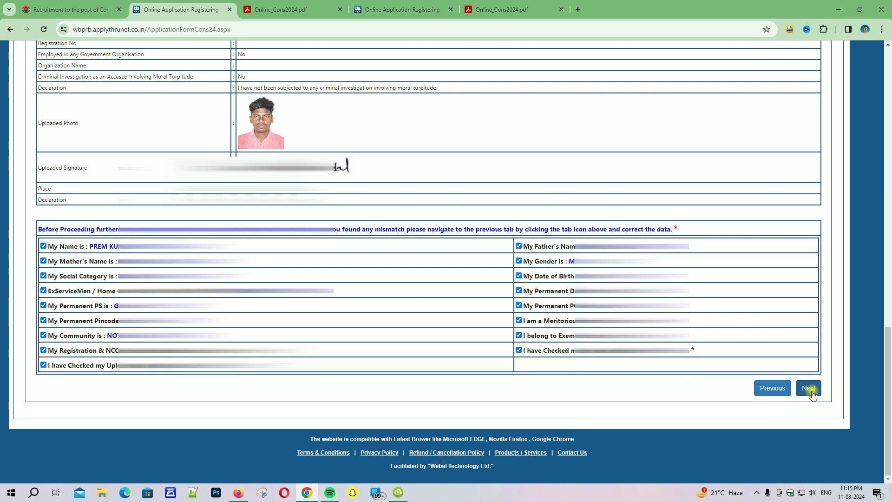
left_click(809, 388)
left_click(536, 283)
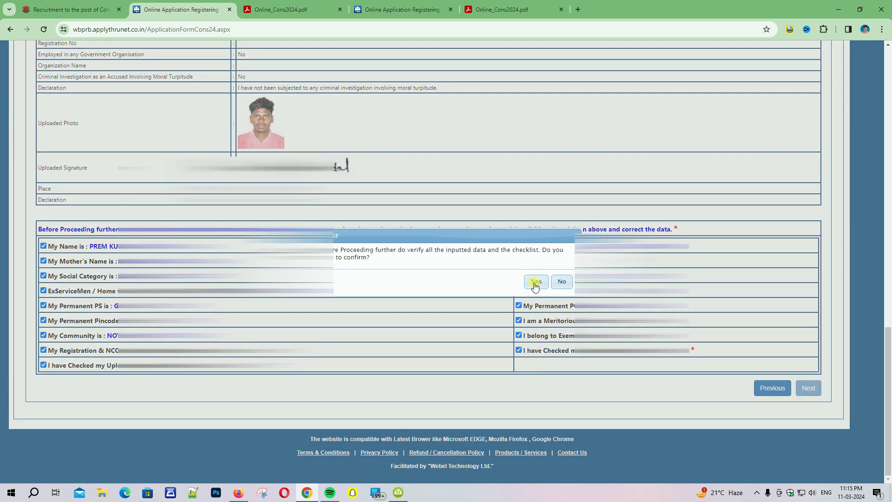
left_click(536, 283)
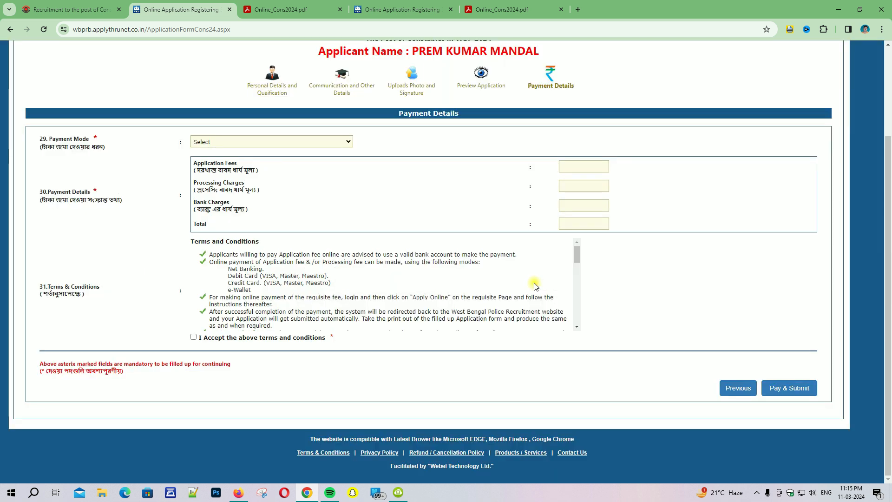
- Choose Online Payment through HDFC PAYU, accept the terms, and confirm Pay & Submit
left_click(219, 143)
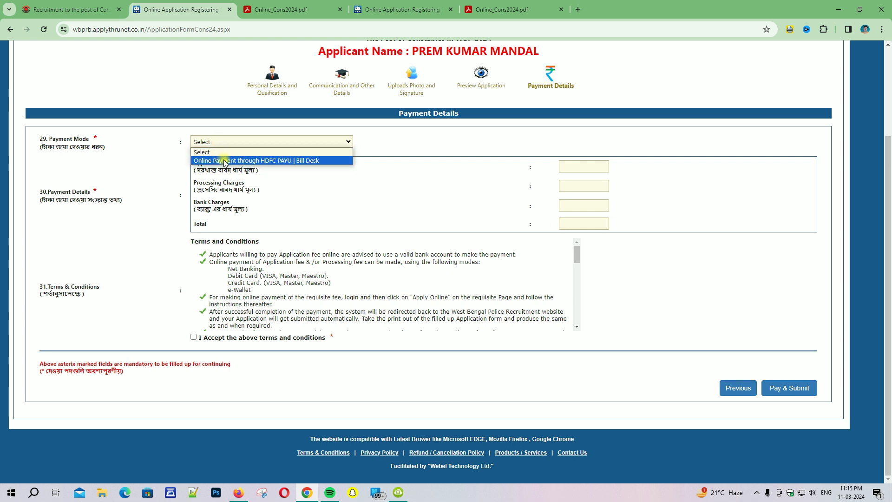
left_click(224, 161)
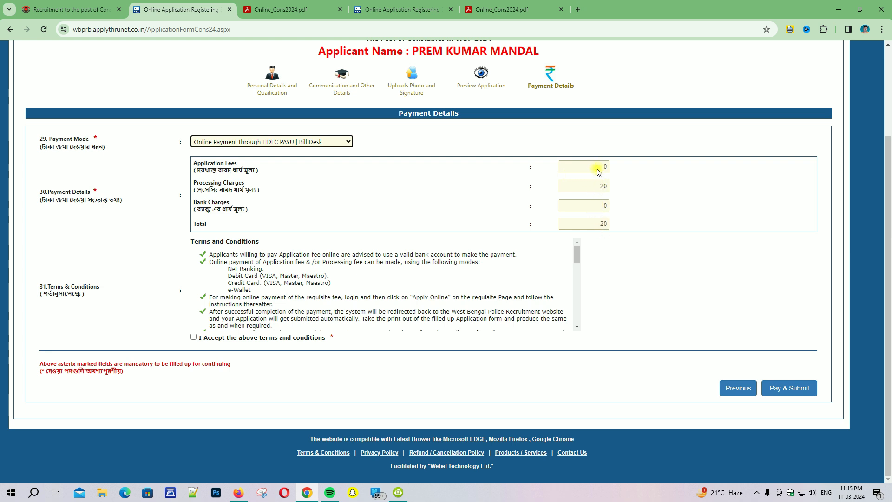
left_click(193, 337)
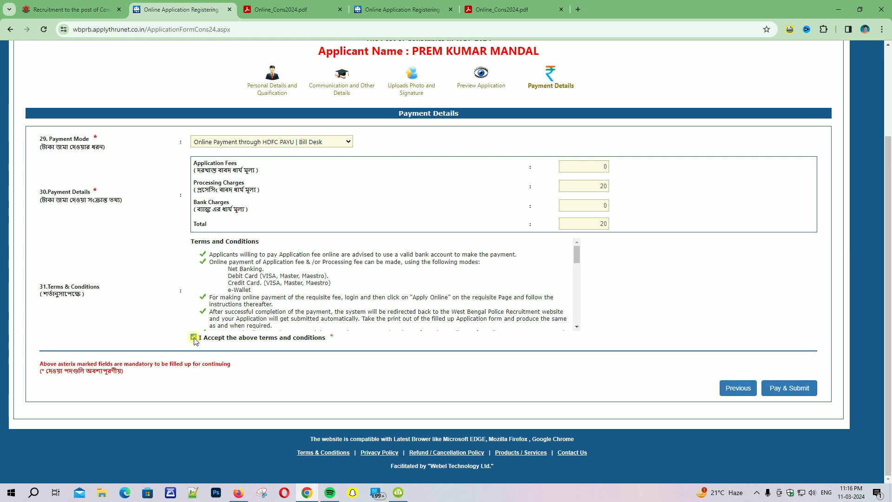
left_click(795, 390)
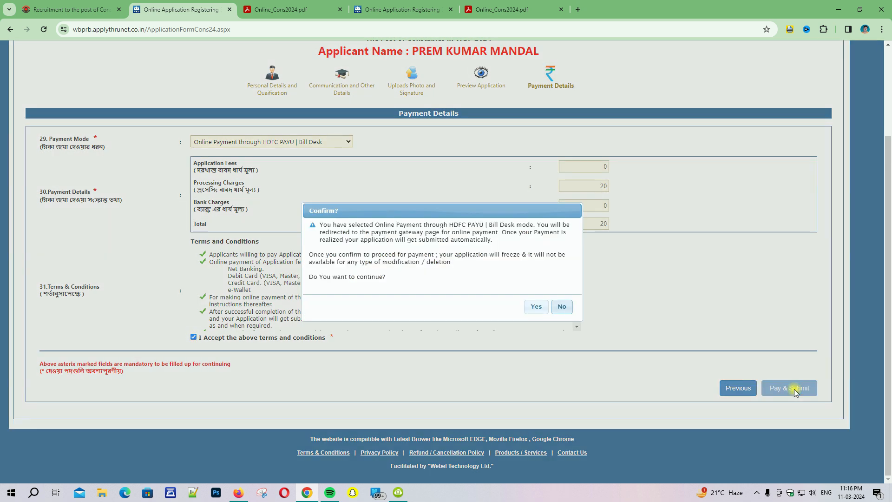
left_click(535, 307)
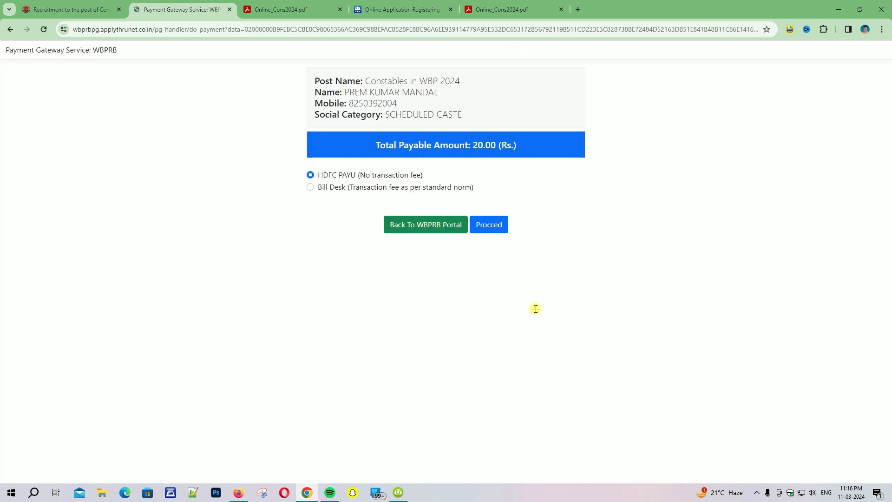
- Proceed with HDFC PAYU and complete the Rs.20 payment
left_click(491, 225)
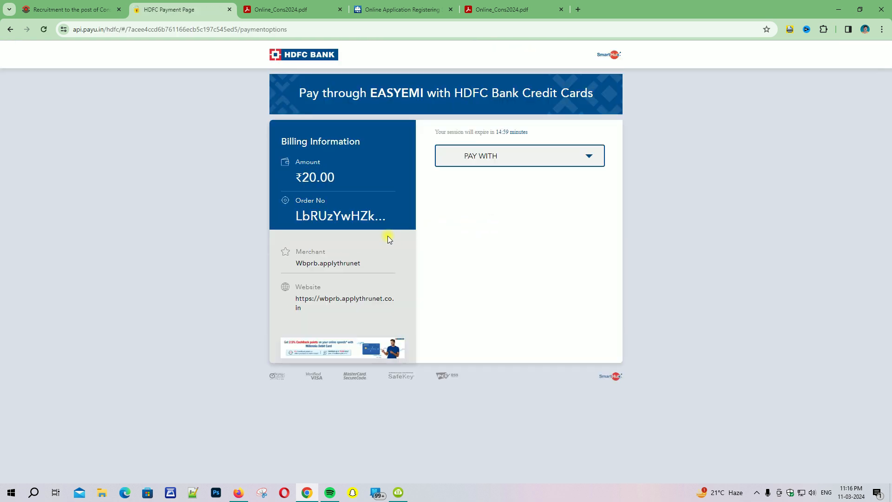
left_click(494, 158)
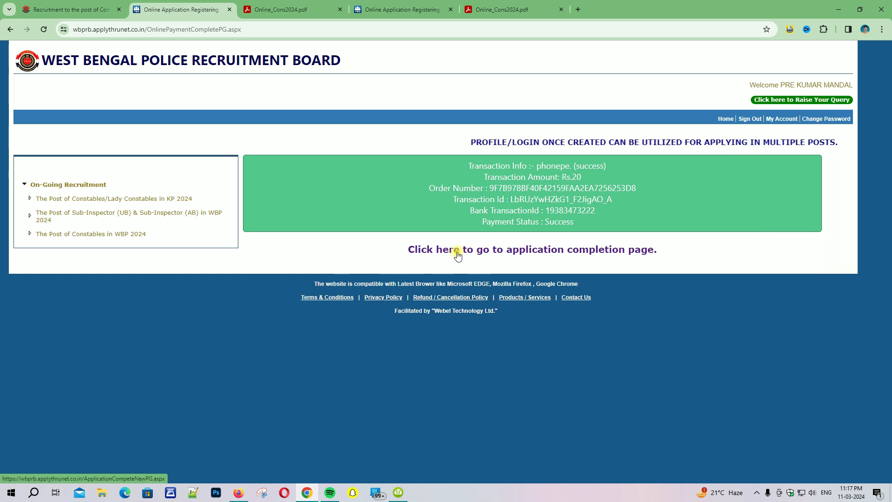
- Open the application completion page and bring up the filled form for printing
left_click(458, 255)
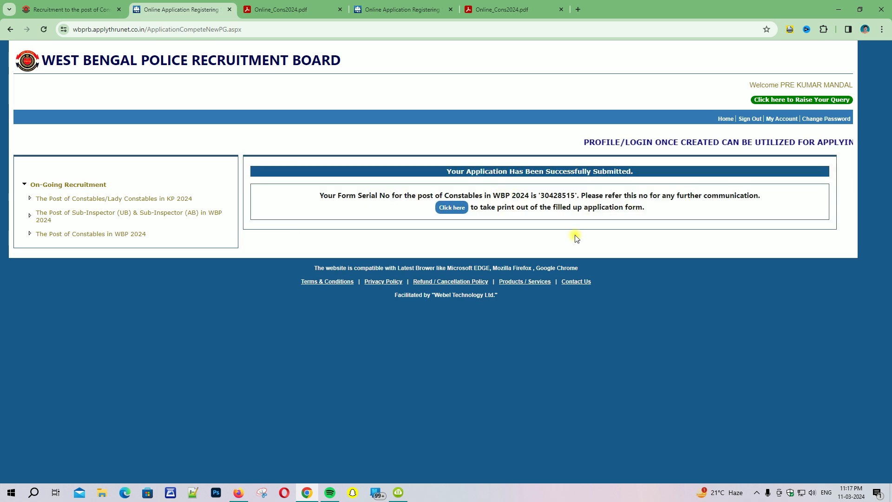
left_click(451, 209)
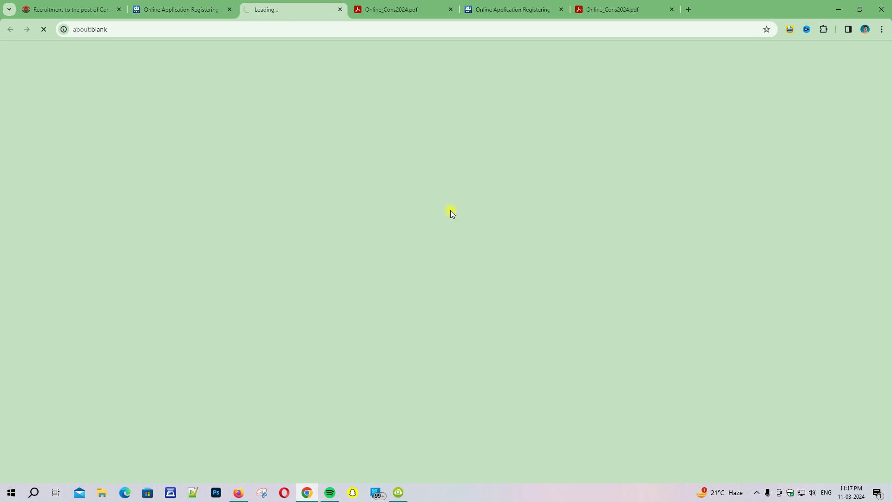